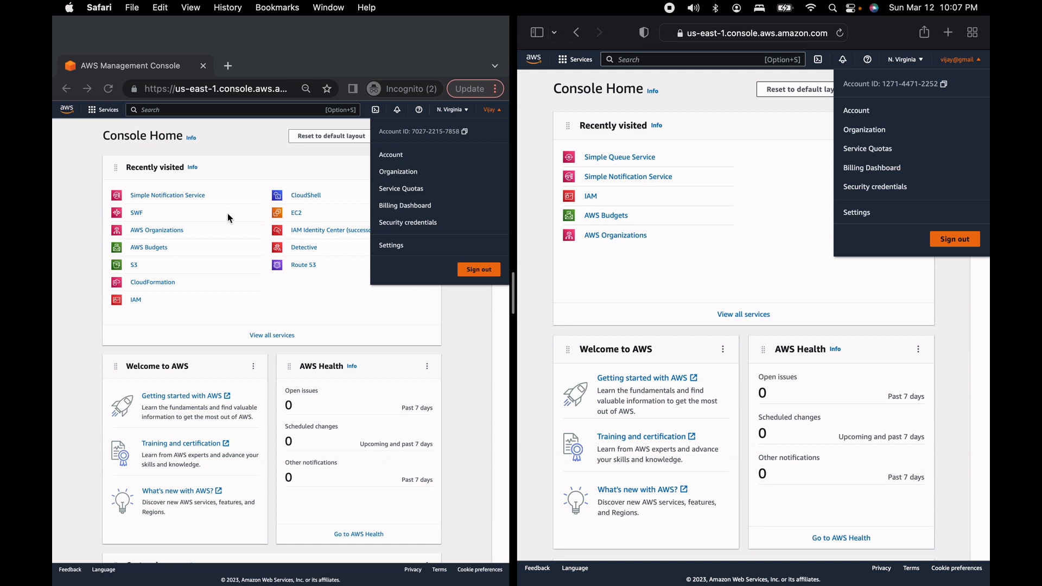
- Open Simple Notification Service in the Chrome account and start creating a topic named MyTestTopic
click(236, 173)
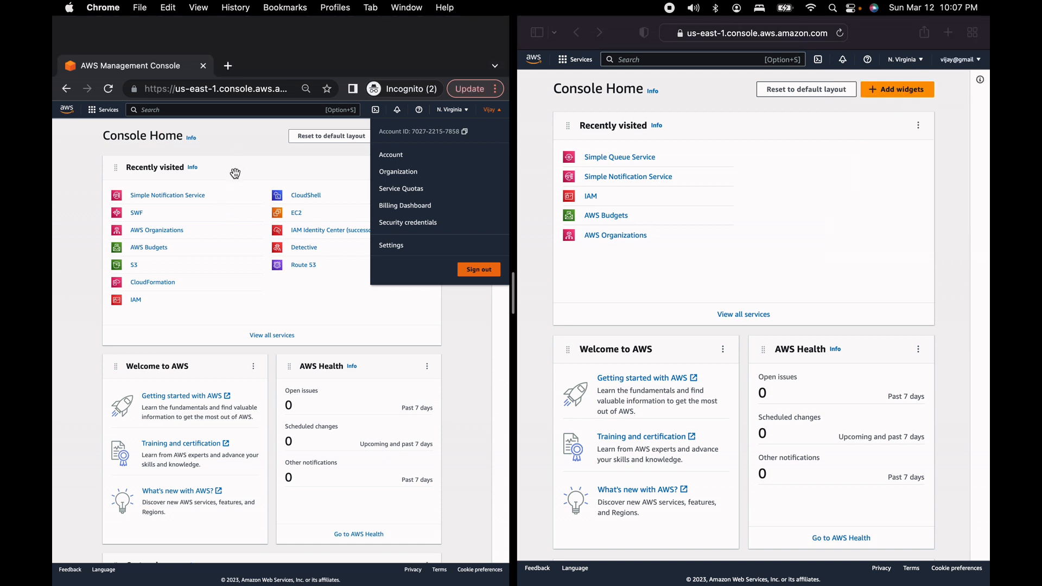
click(187, 196)
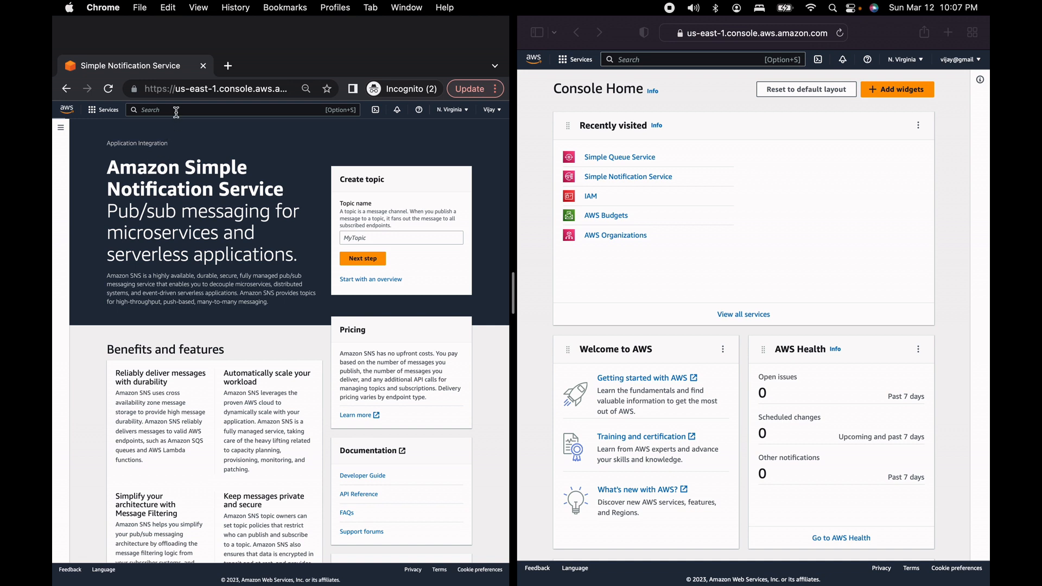
text(SNS)
click(303, 176)
click(366, 237)
text(MyT)
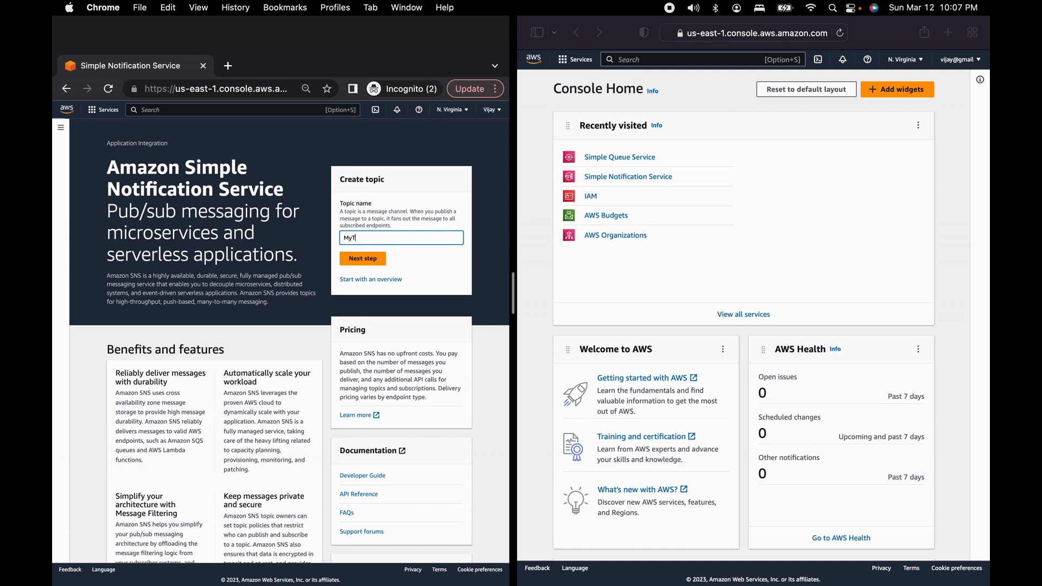
text(estTopic)
click(364, 259)
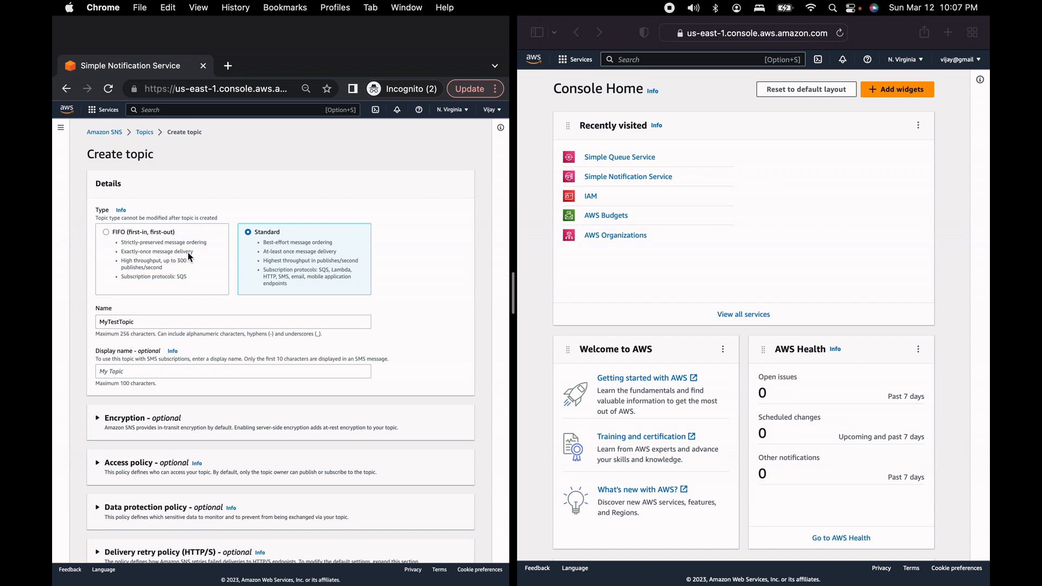
- Give the standard topic the display name "My test topic" and create it with the remaining options at their defaults
click(130, 368)
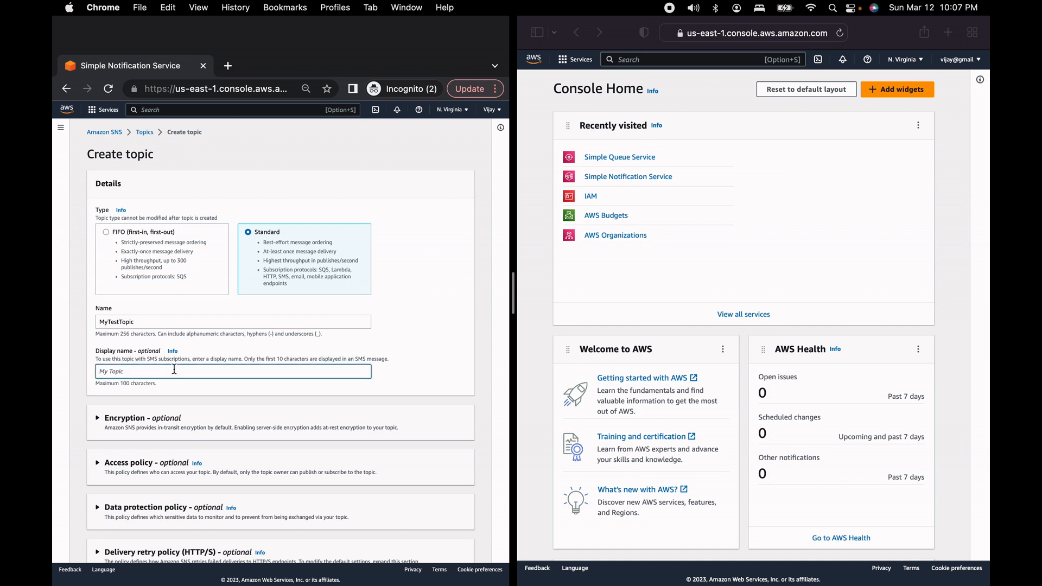
text(My test topic)
scroll(216, 417, down, 5)
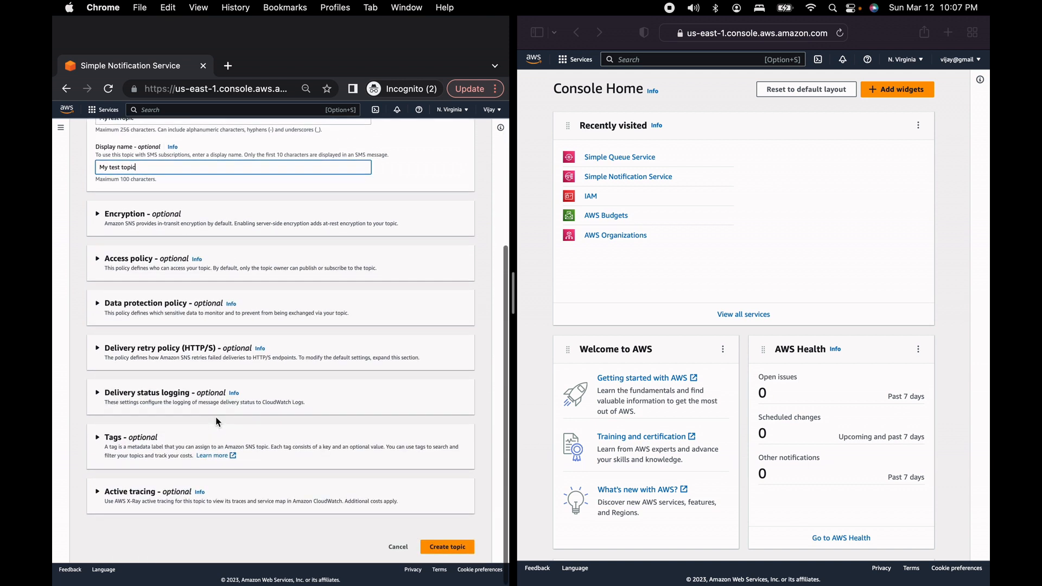
click(446, 549)
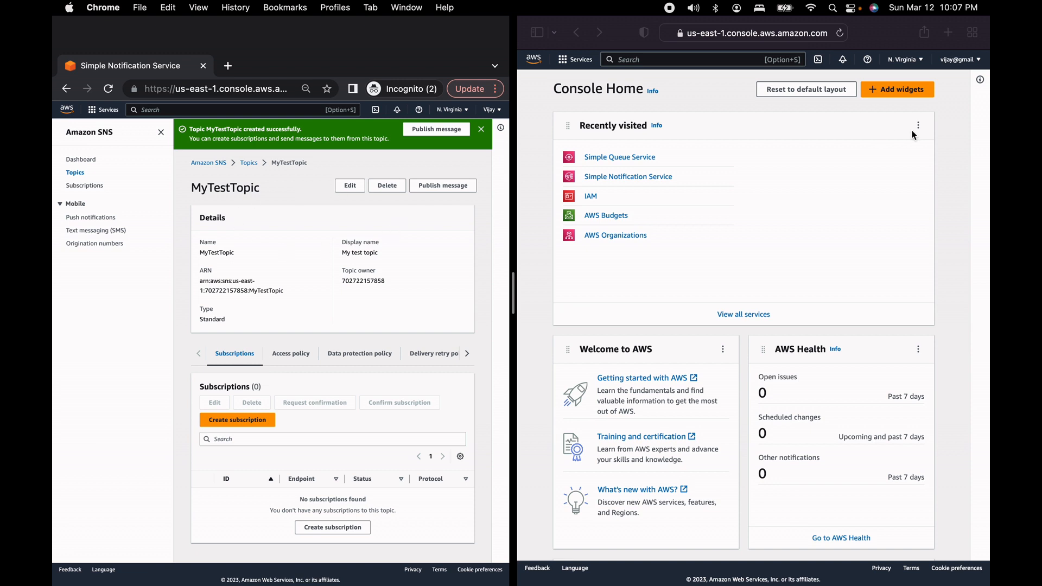
- In the second AWS account in Safari, find Simple Queue Service by searching for SQS and start creating a queue
click(658, 60)
text(SQS)
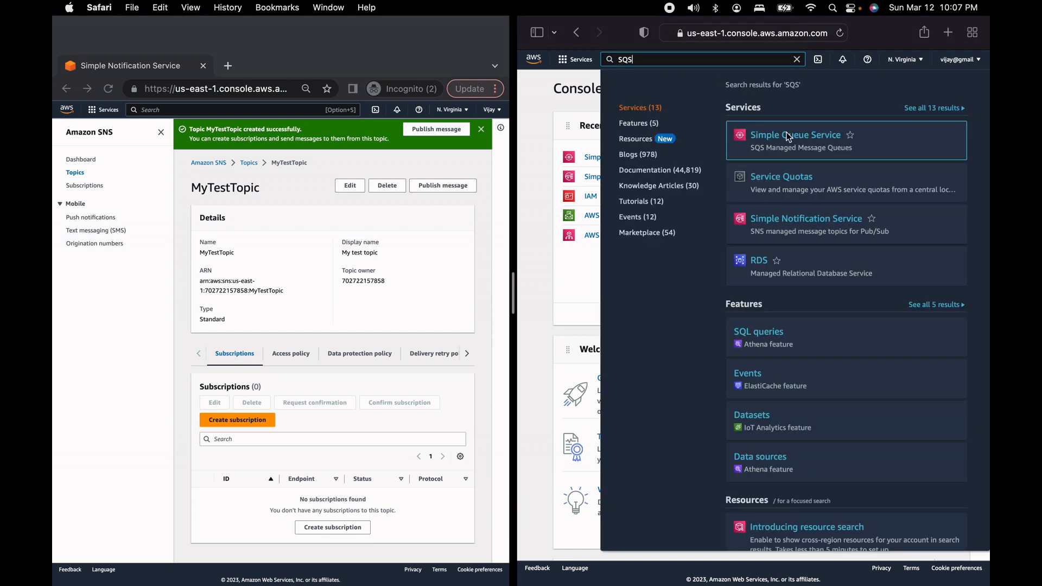
click(788, 137)
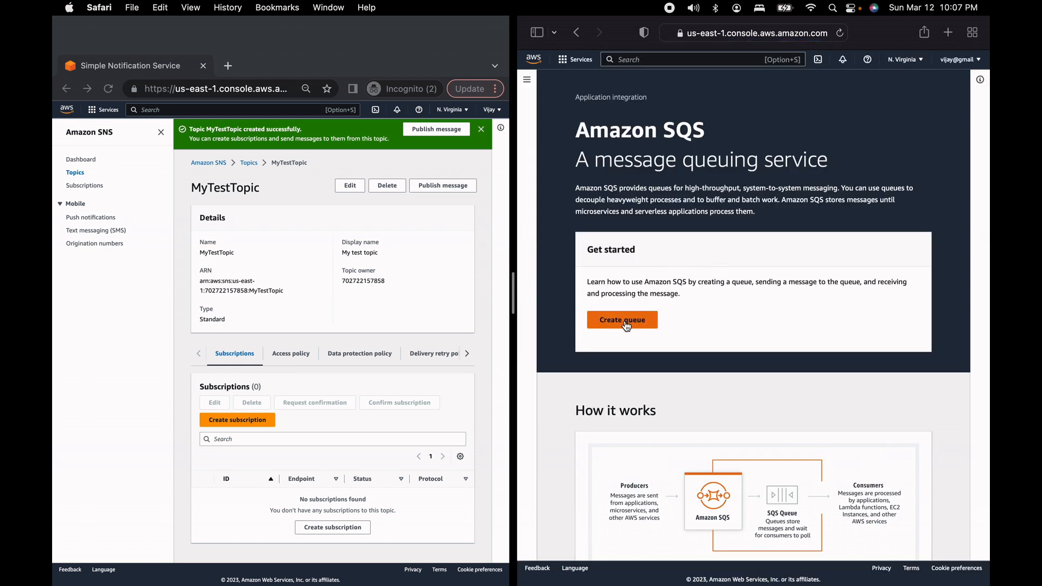
click(624, 320)
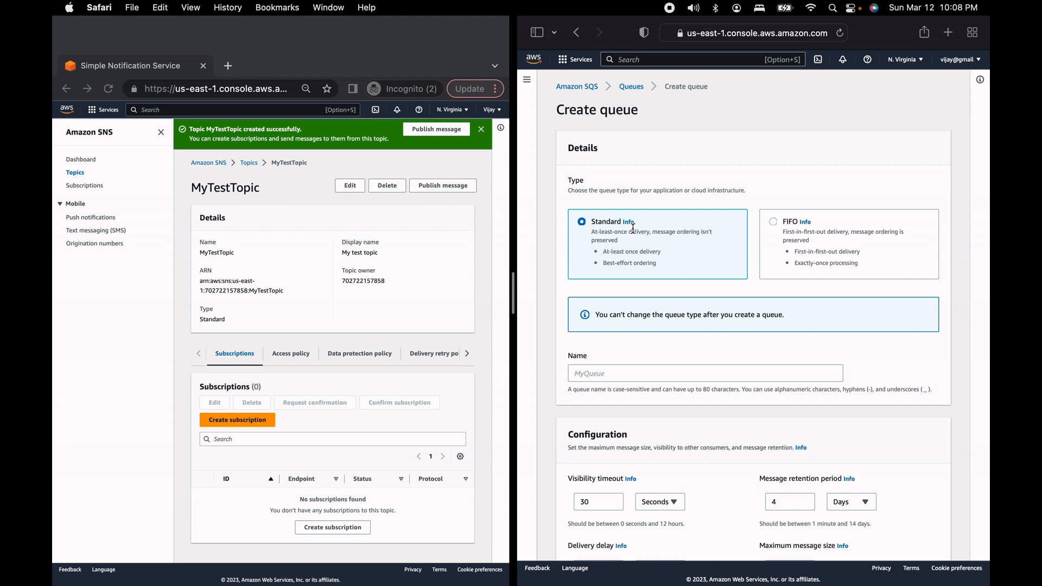
- Name the standard queue MyTestQueue, create it with default settings, and review its details and SNS subscriptions
click(635, 374)
text(M)
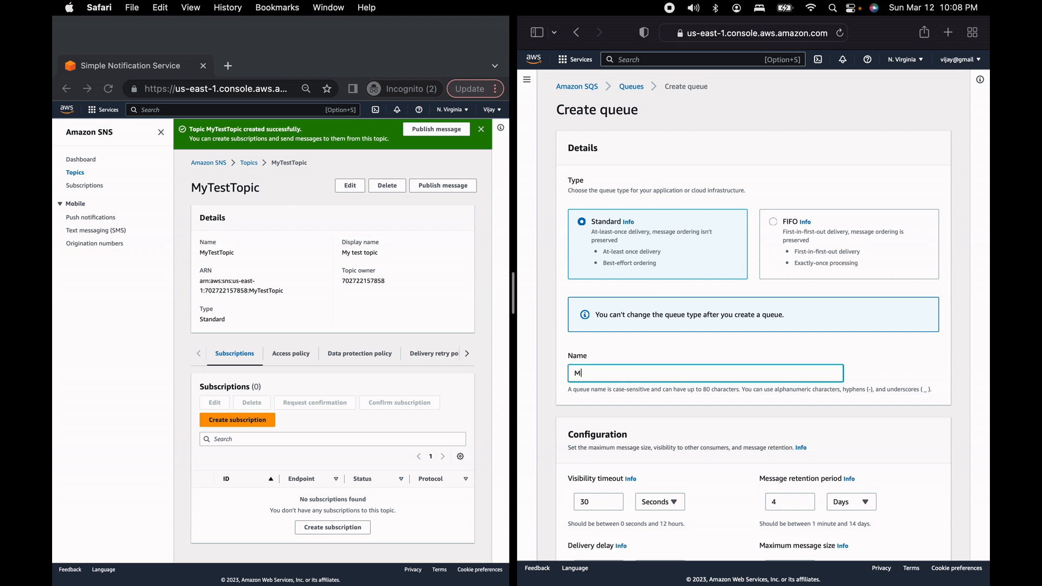
text(yTestQueue)
scroll(699, 433, down, 10)
scroll(699, 432, down, 14)
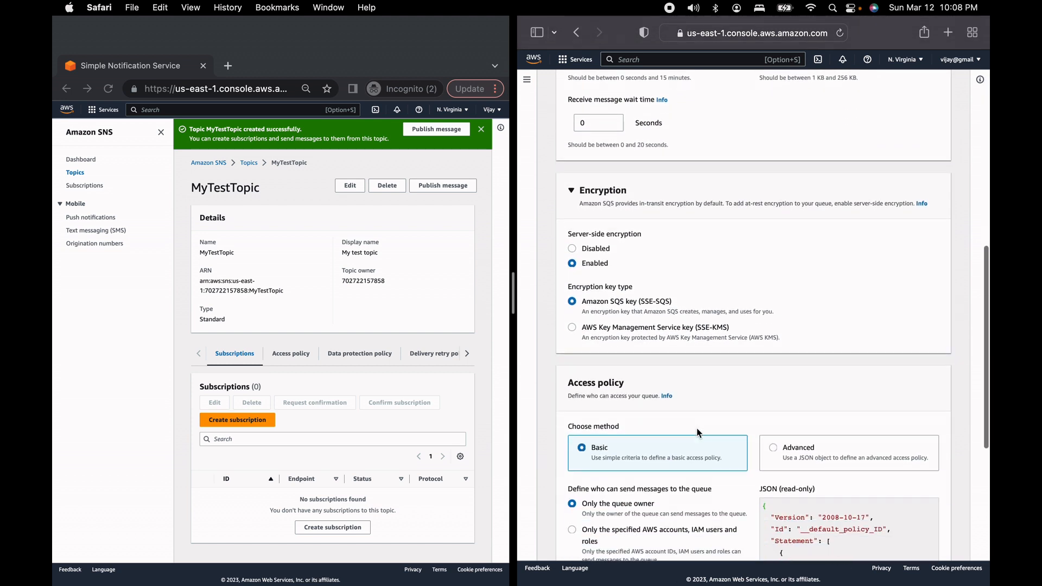
scroll(699, 433, down, 3)
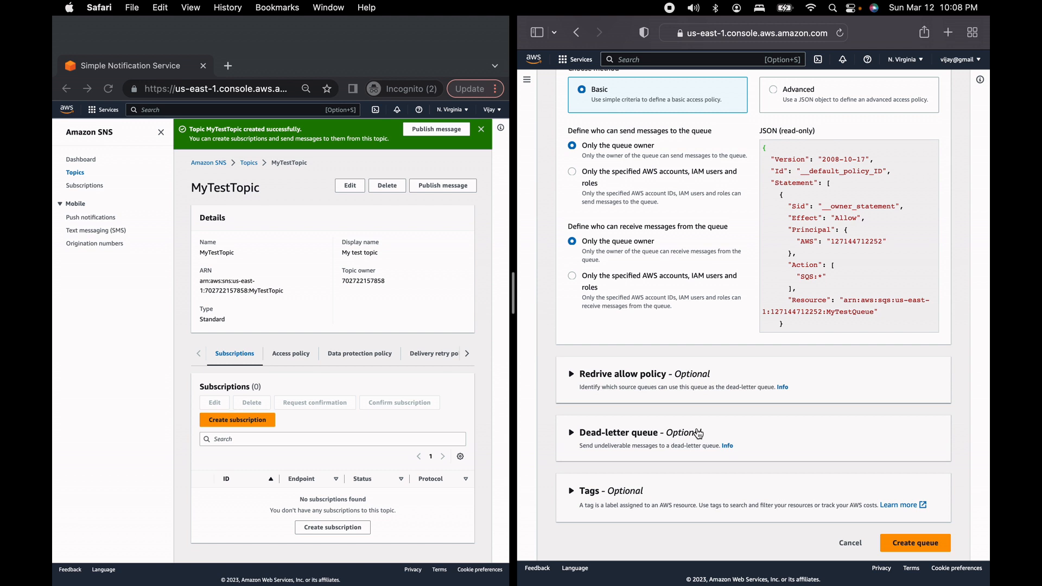
click(918, 542)
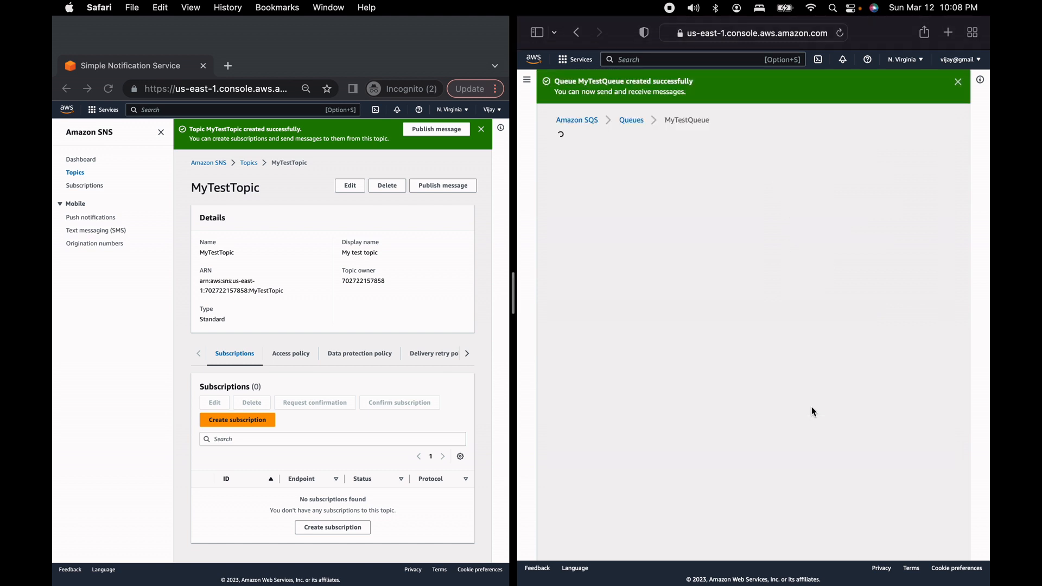
scroll(807, 408, down, 5)
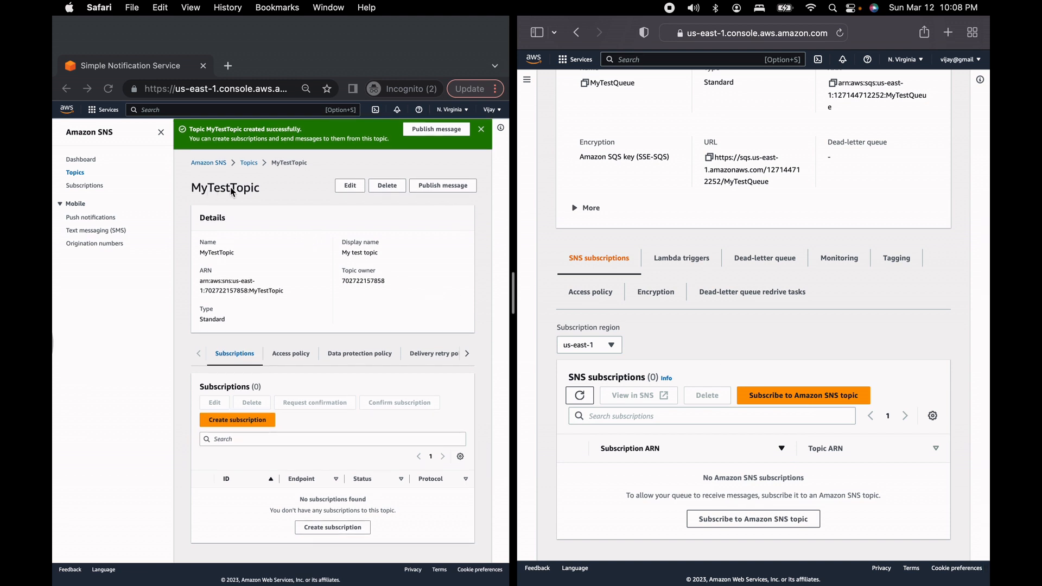
scroll(758, 166, up, 5)
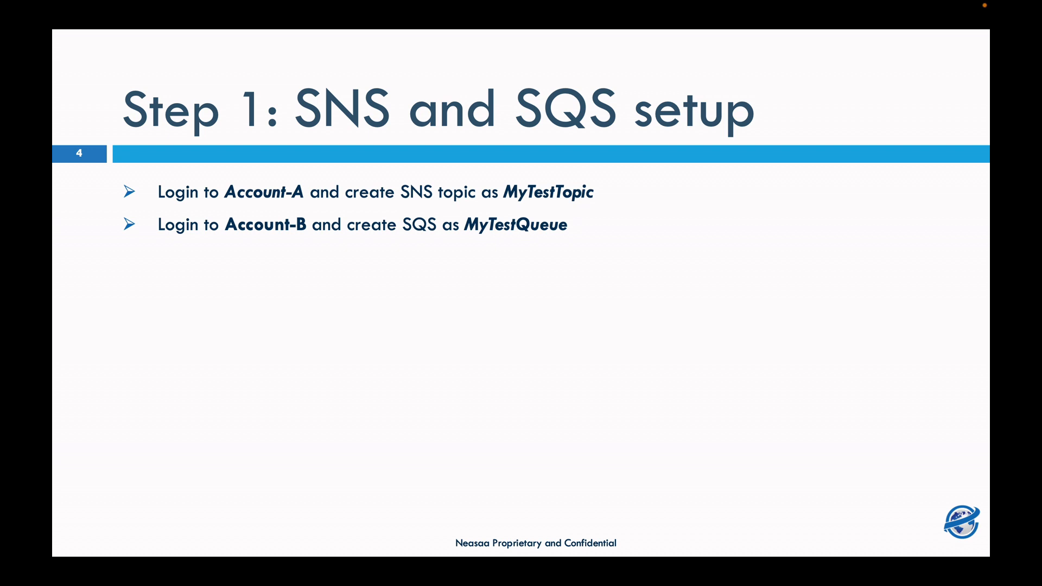
key(Right)
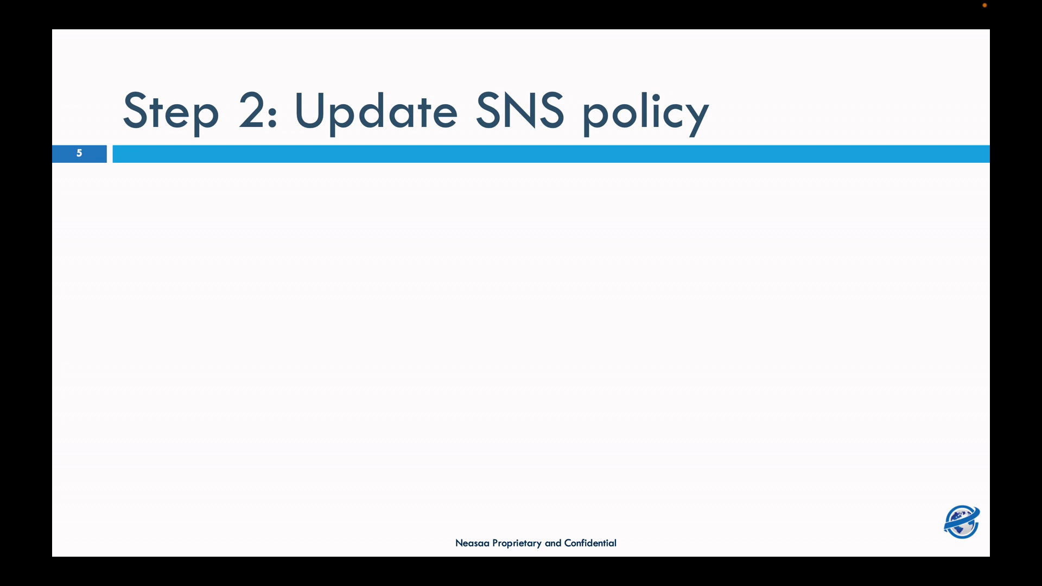
key(Right)
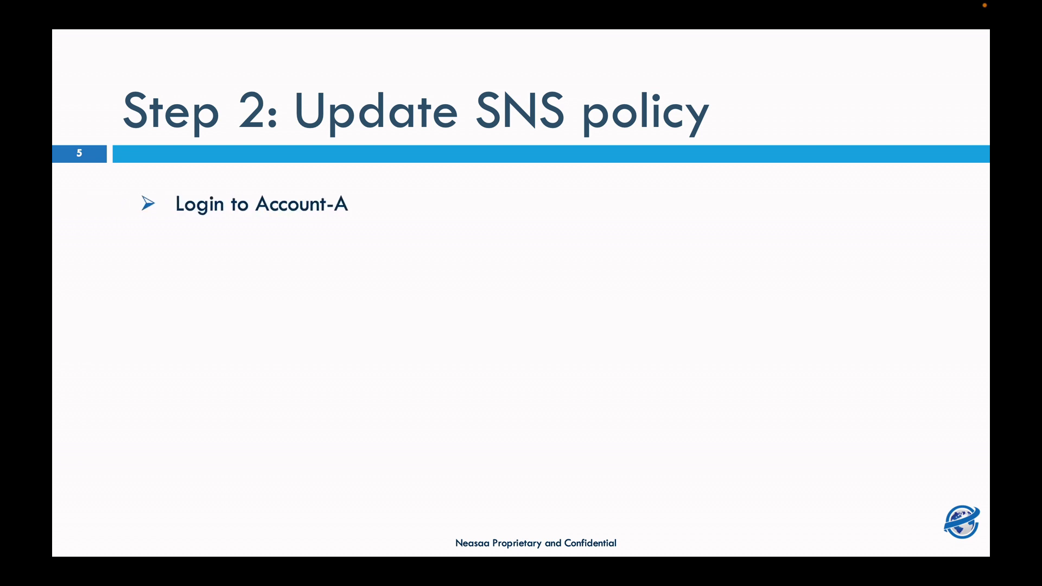
key(Right)
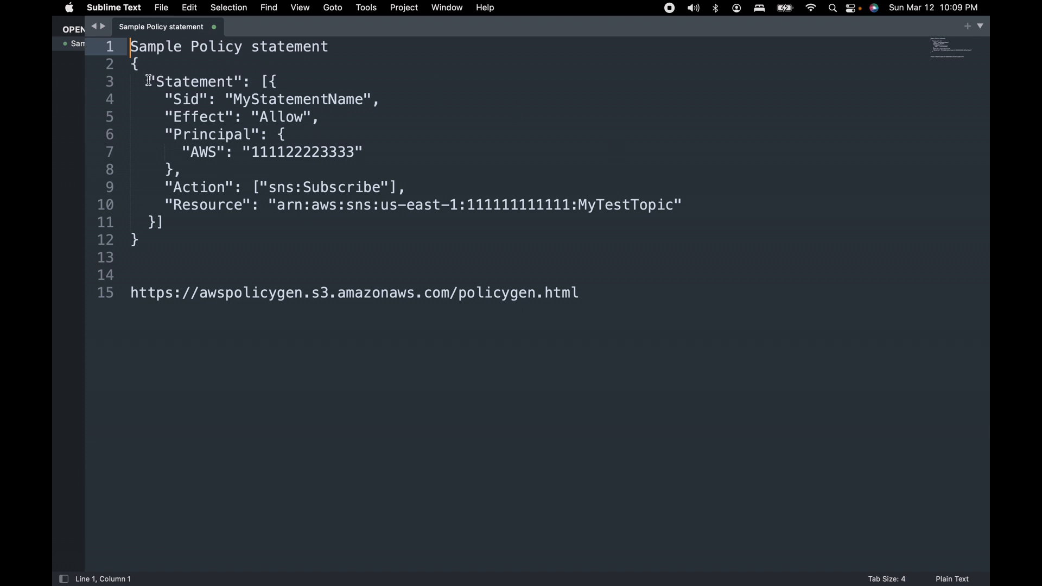
- Examine the sample SNS policy in Sublime Text: the Statement block and its Sid, Effect, Principal, AWS account and Action elements
double_click(183, 82)
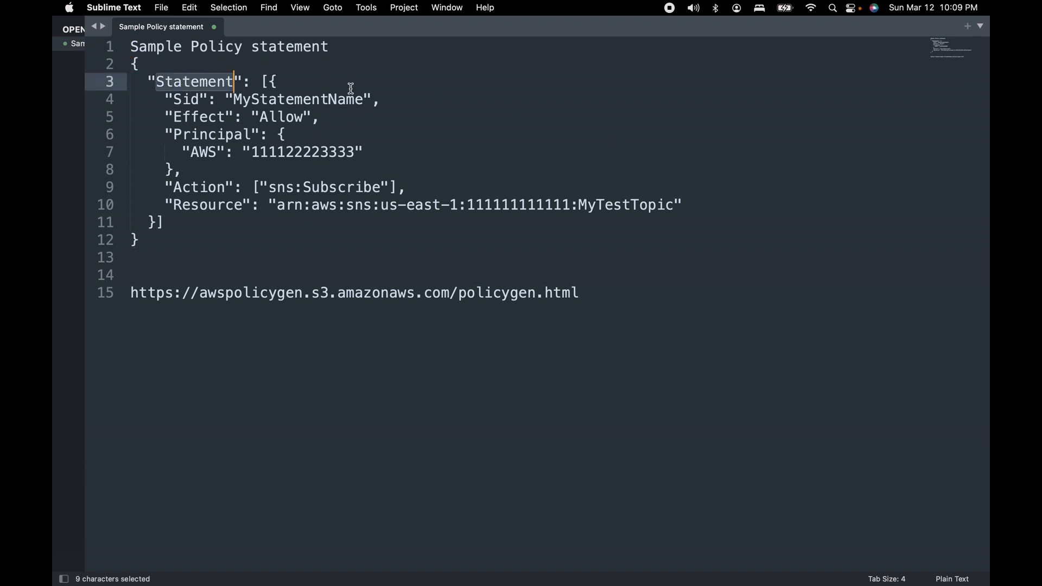
click(288, 80)
drag(270, 85, 156, 222)
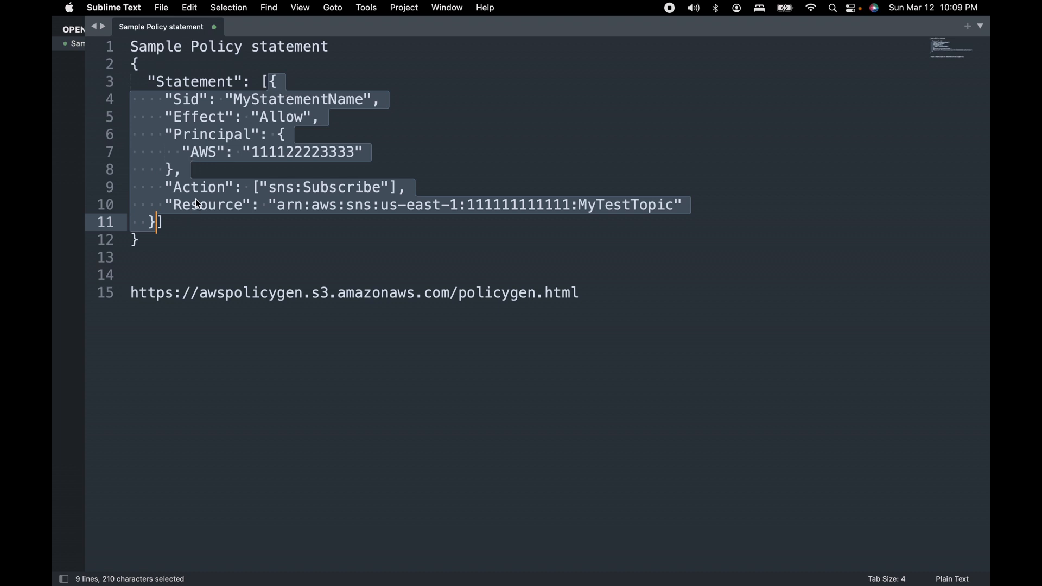
click(192, 115)
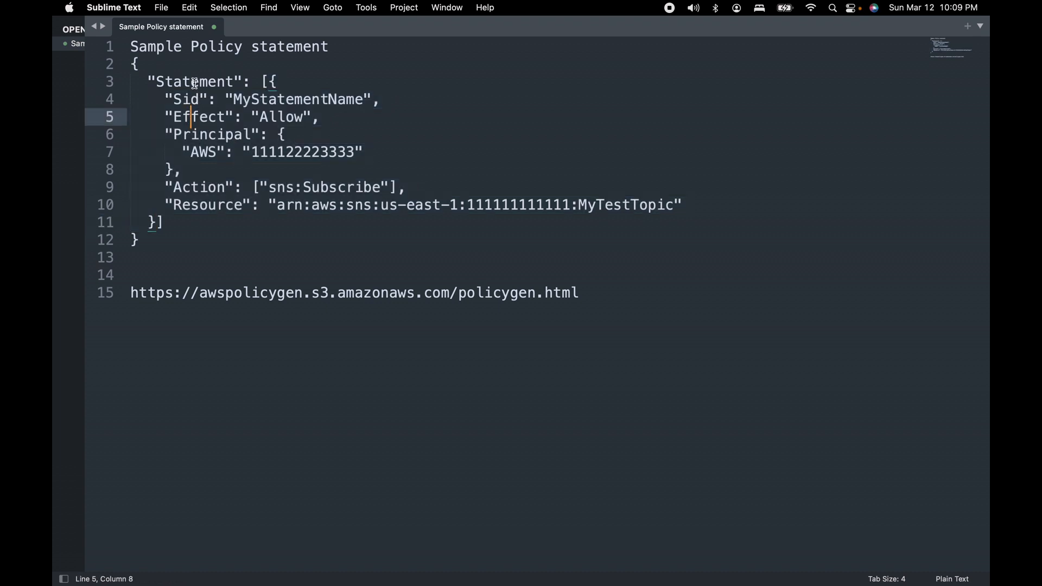
double_click(196, 83)
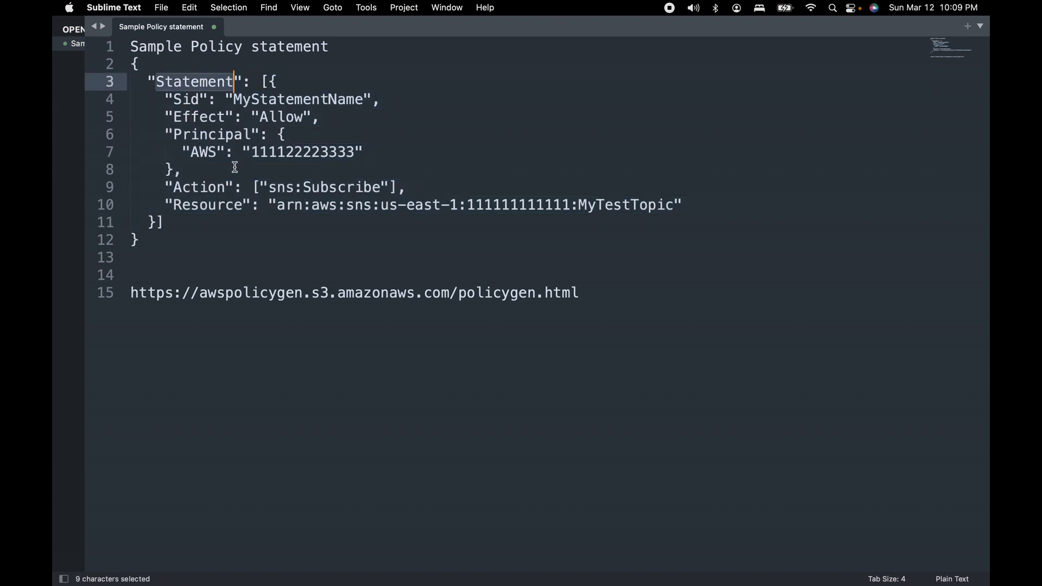
double_click(186, 100)
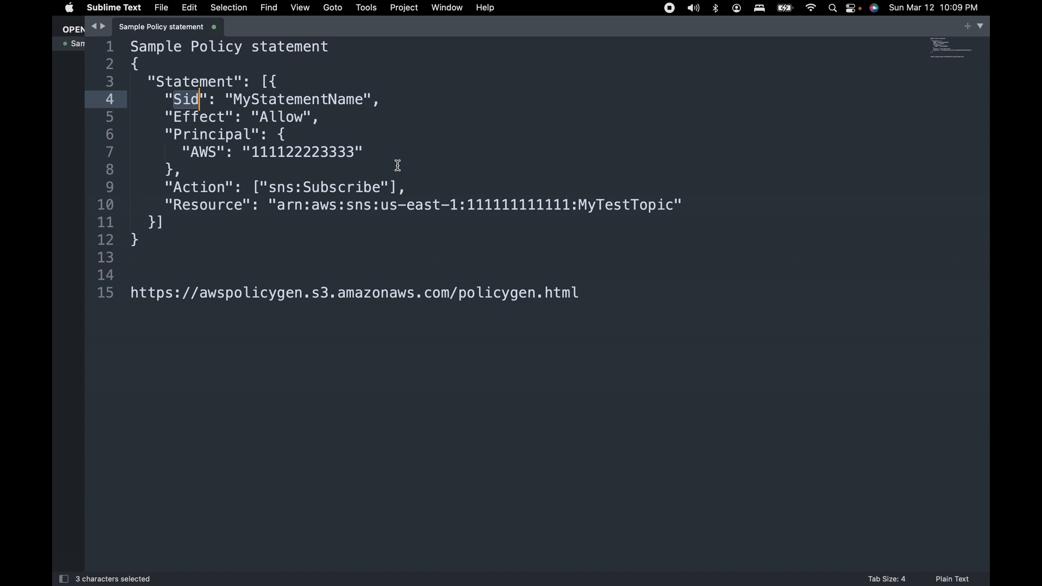
double_click(329, 101)
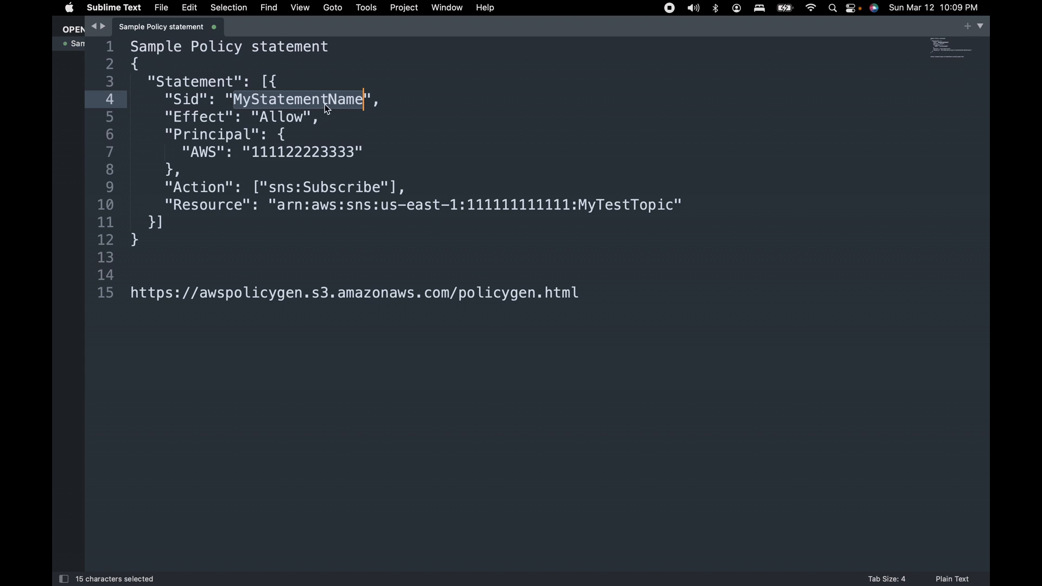
double_click(202, 116)
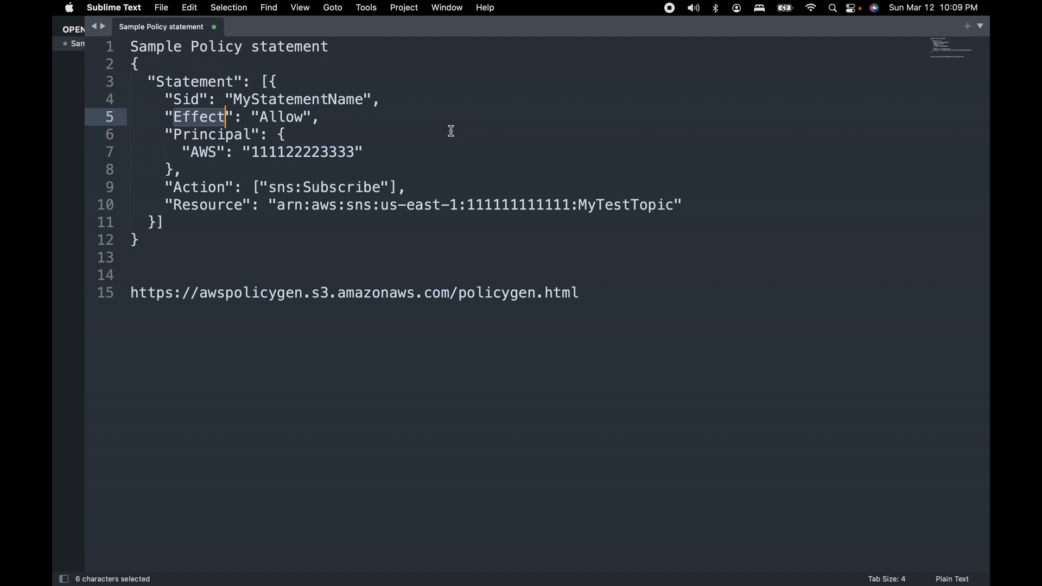
double_click(233, 135)
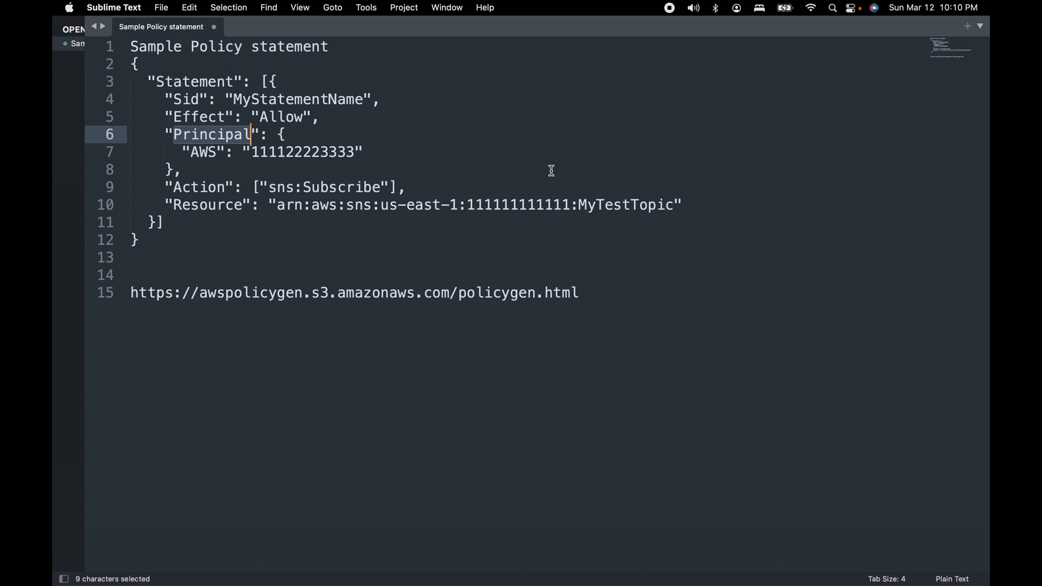
double_click(318, 154)
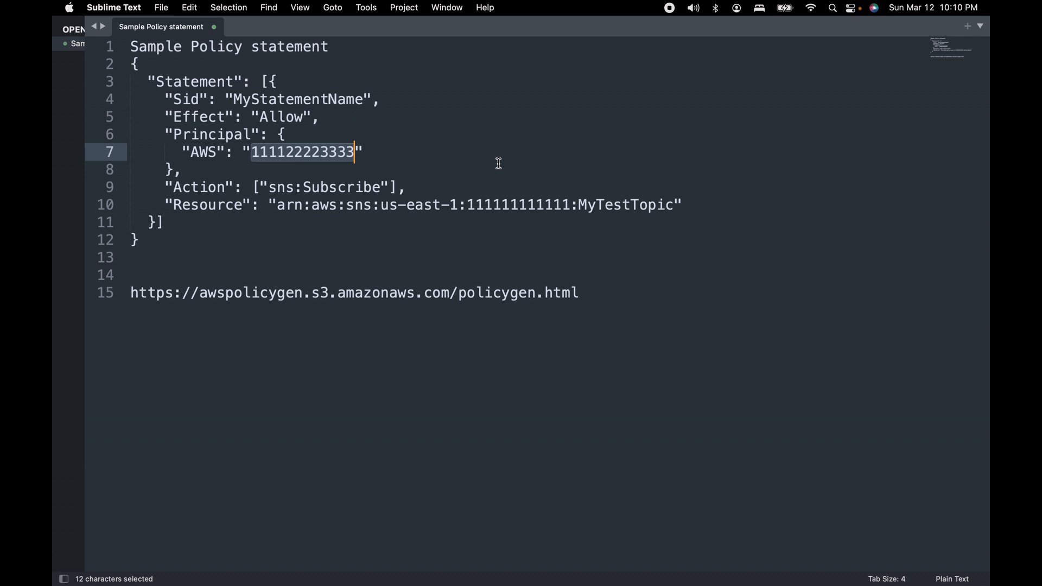
double_click(203, 187)
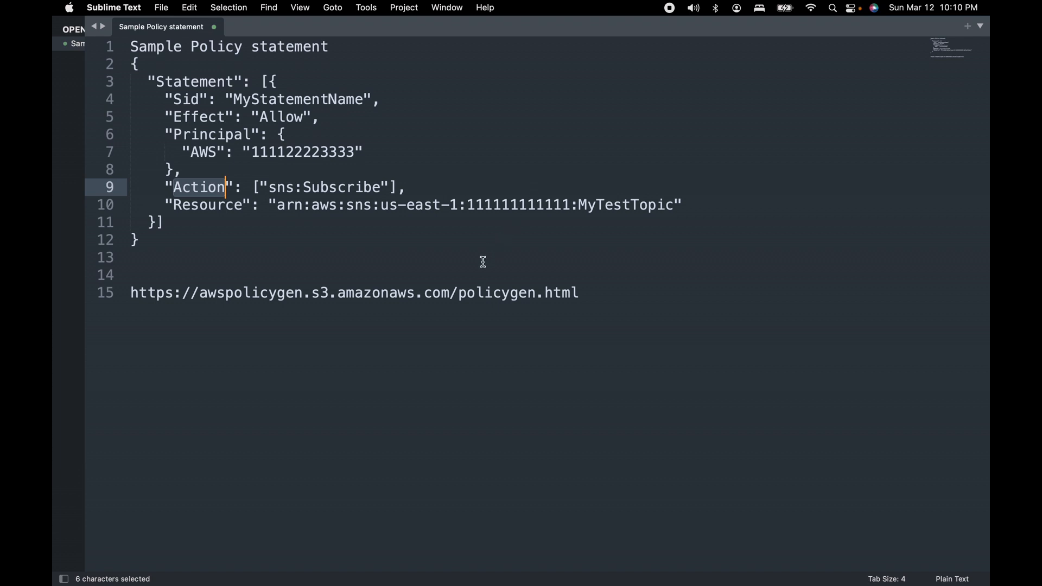
- Copy the AWS policy generator URL from the last line of the sample policy file
click(398, 293)
key(super+Left)
key(shift+super+Right)
key(super+c)
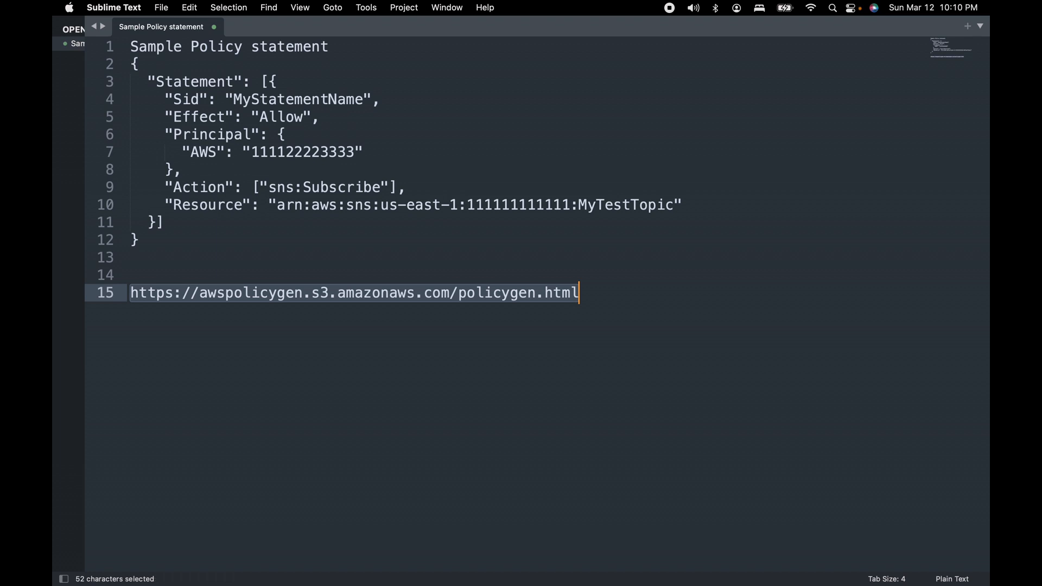
- Switch to Chrome, load the copied policy generator URL and set the policy type to SNS Topic Policy
key(ctrl+Right)
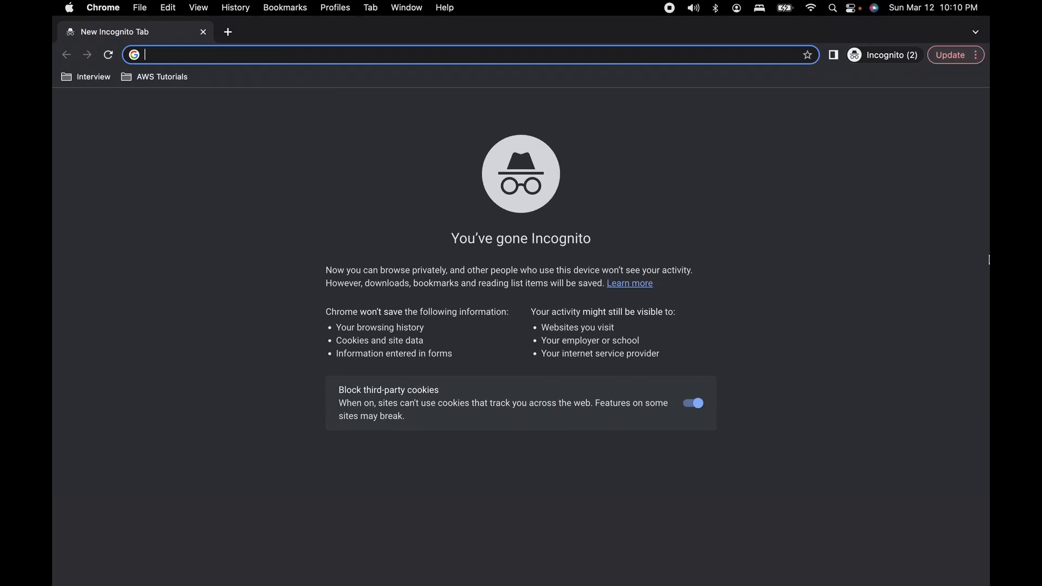
key(super+v)
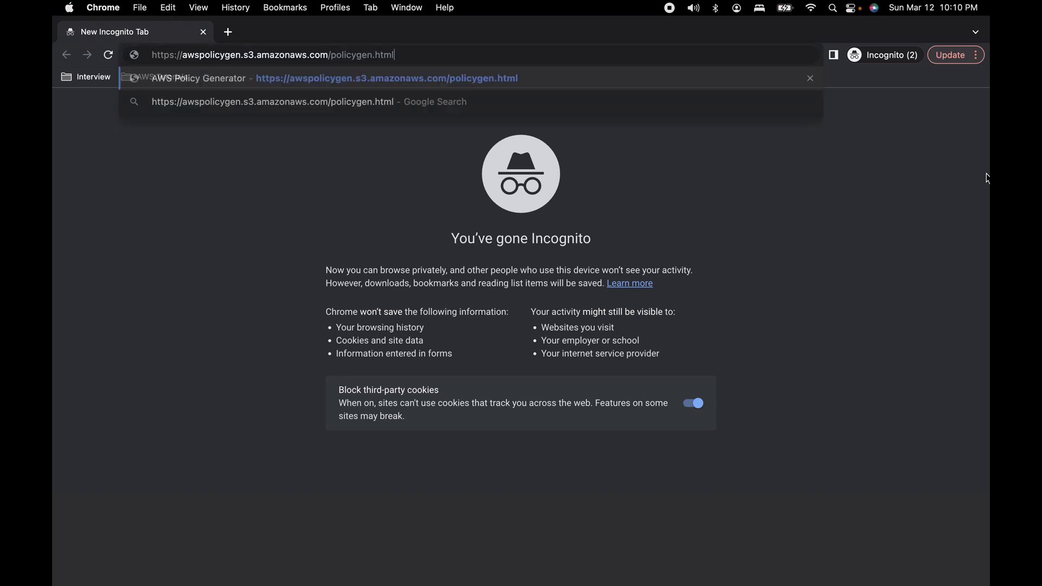
key(Return)
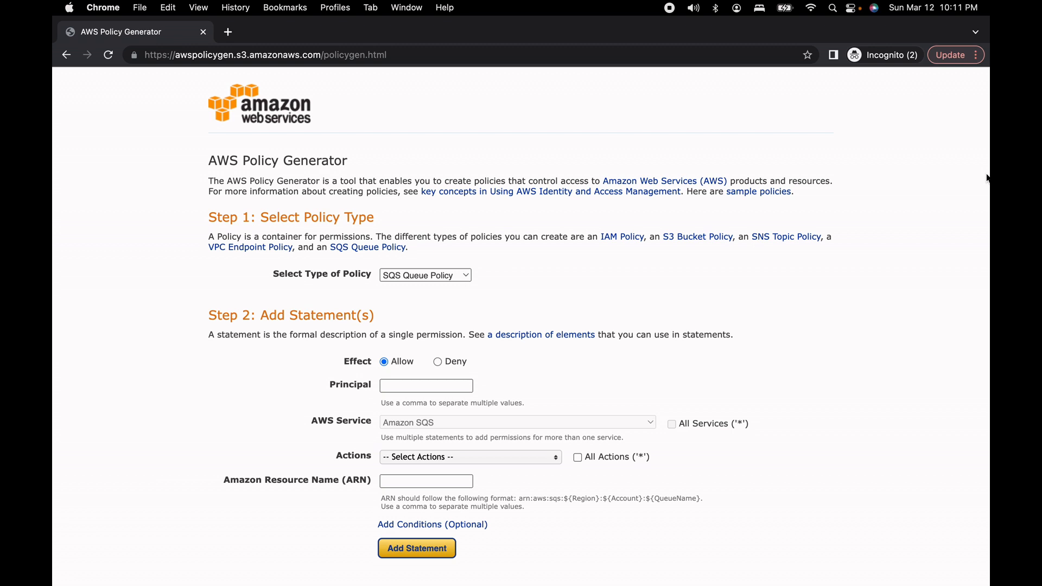
click(423, 277)
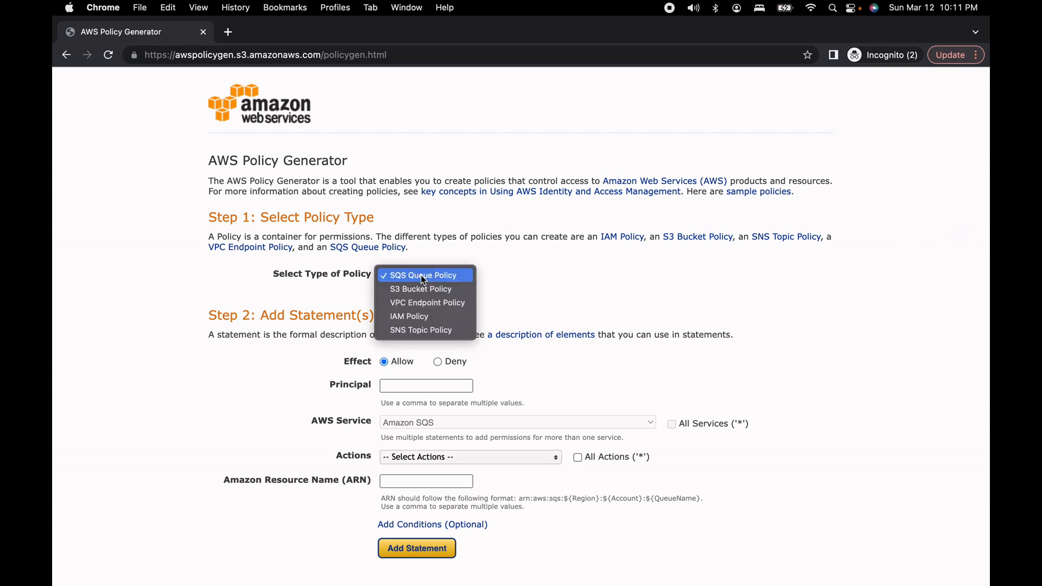
click(431, 332)
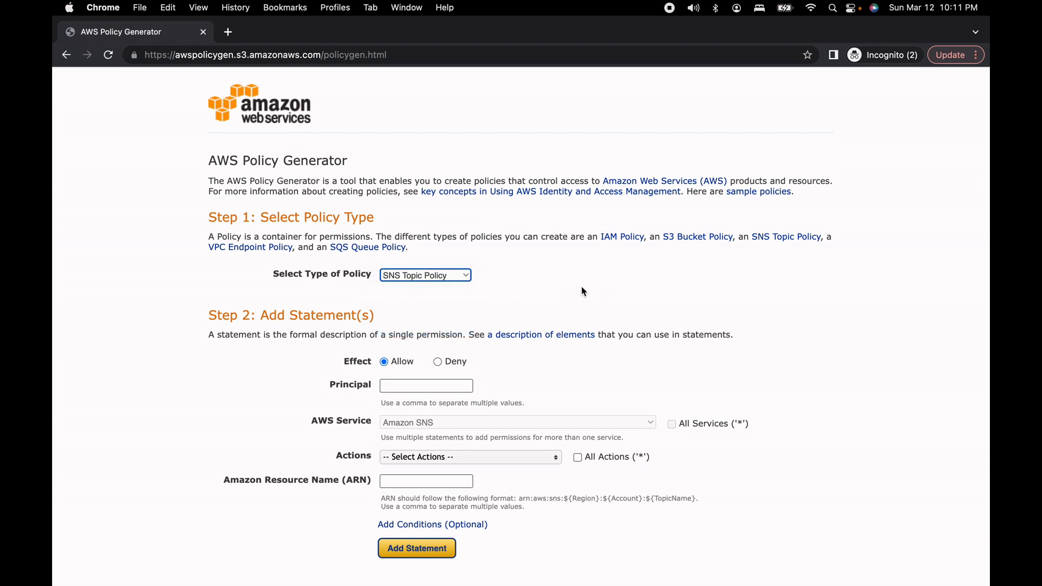
- Copy the queue owner's AWS account ID from the SQS console and enter it as the policy statement's Principal
scroll(590, 288, down, 3)
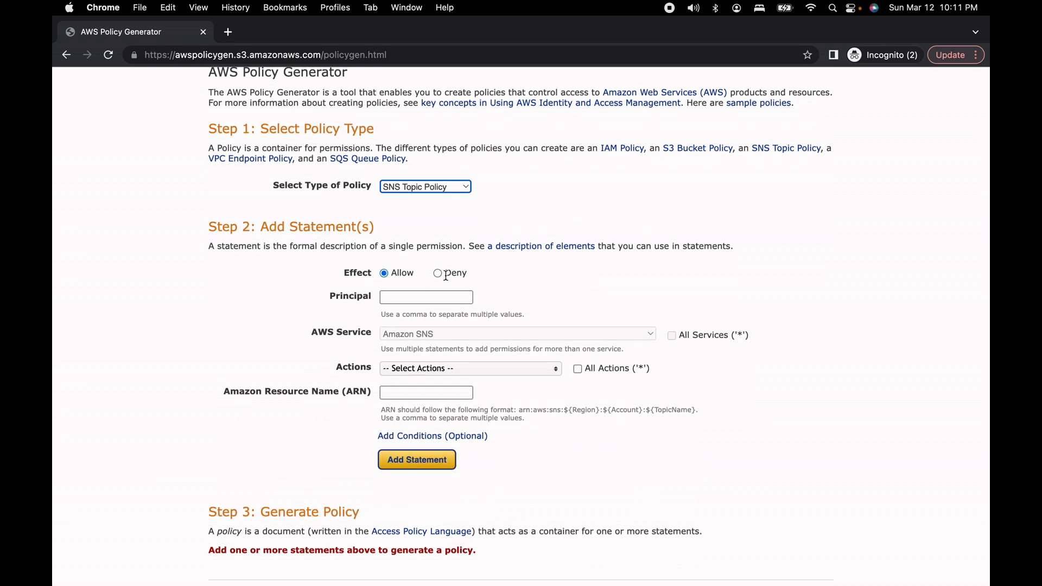
click(393, 297)
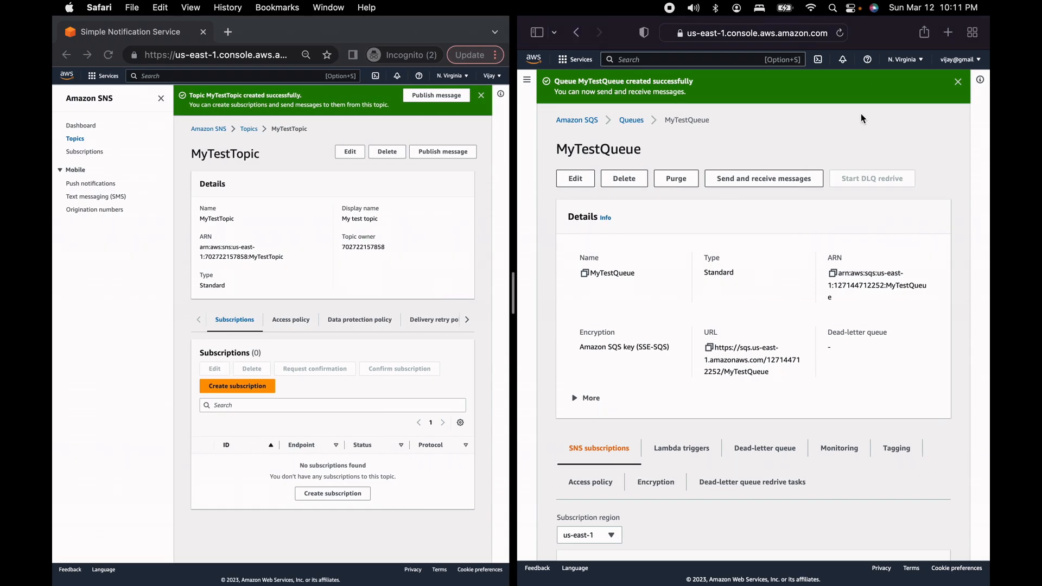
click(976, 60)
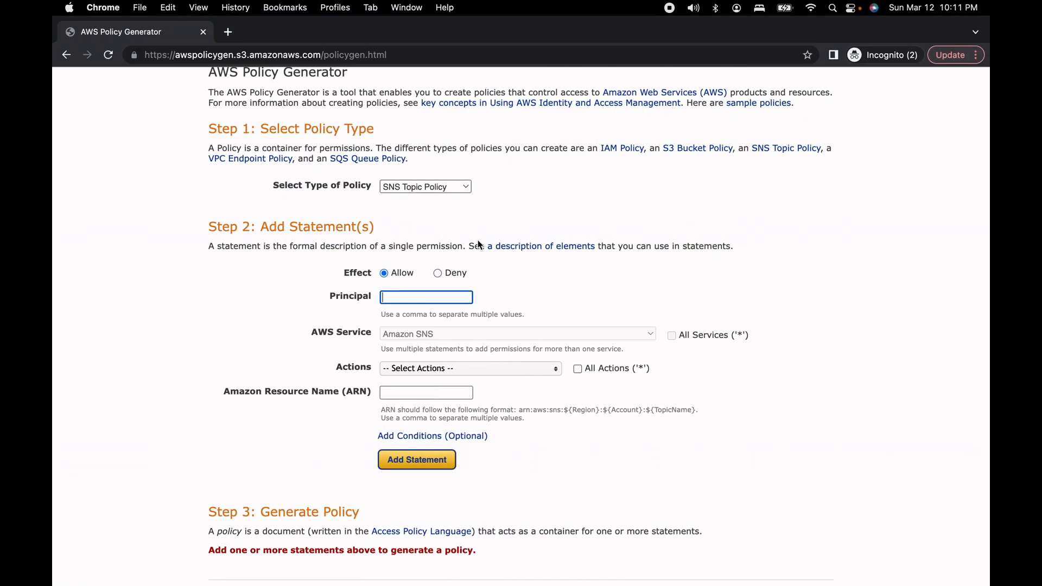
key(super+v)
key(Return)
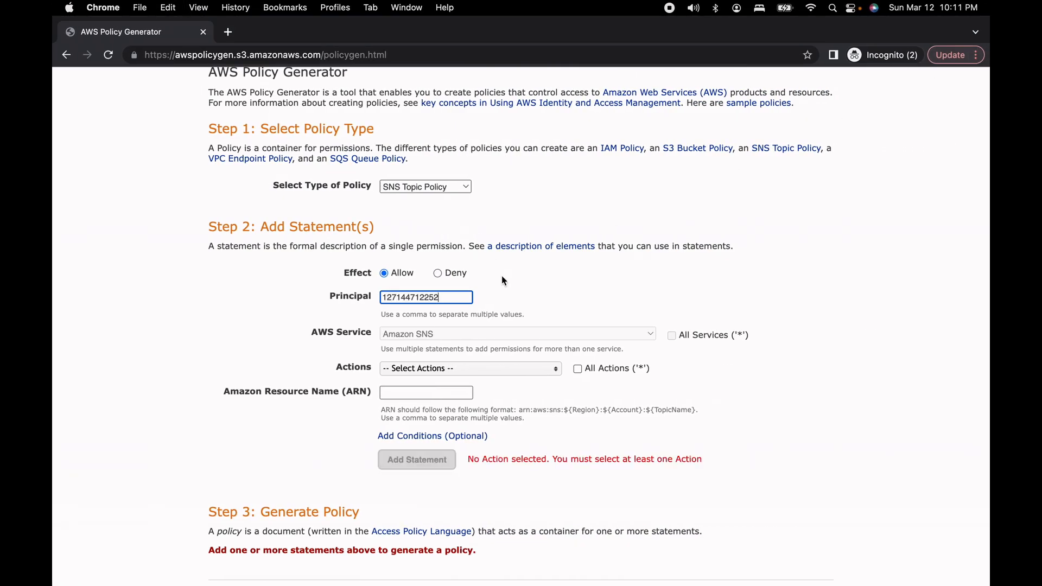
- Choose Subscribe as the only action allowed by the SNS policy statement
click(482, 370)
scroll(485, 426, down, 10)
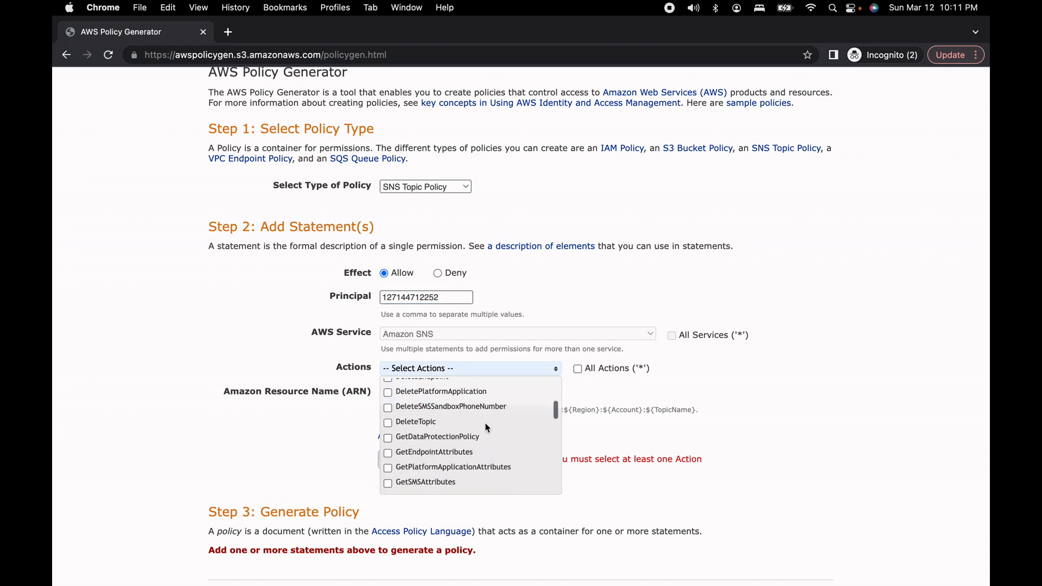
scroll(488, 428, down, 2)
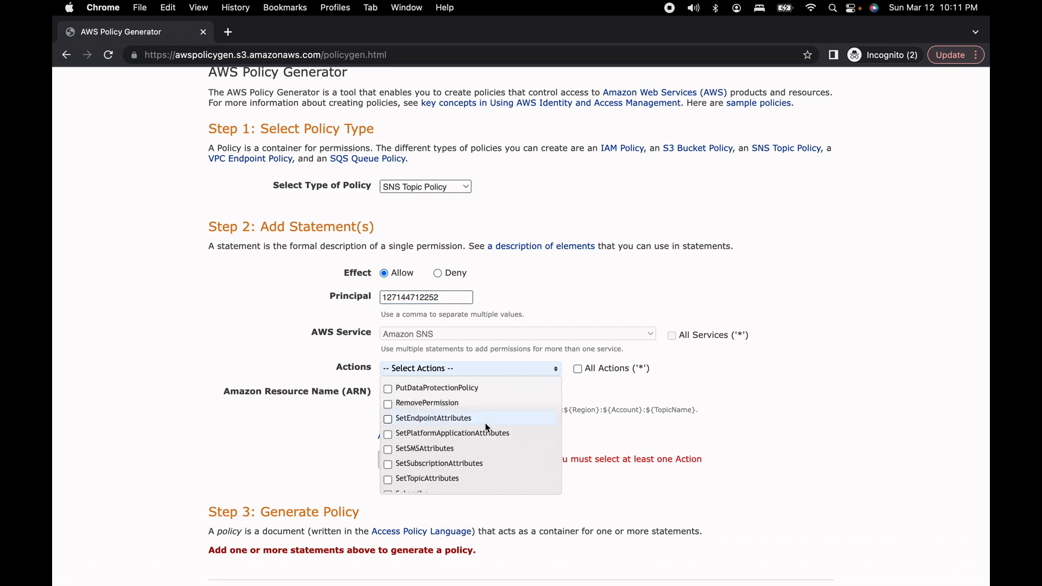
scroll(487, 428, down, 3)
click(388, 442)
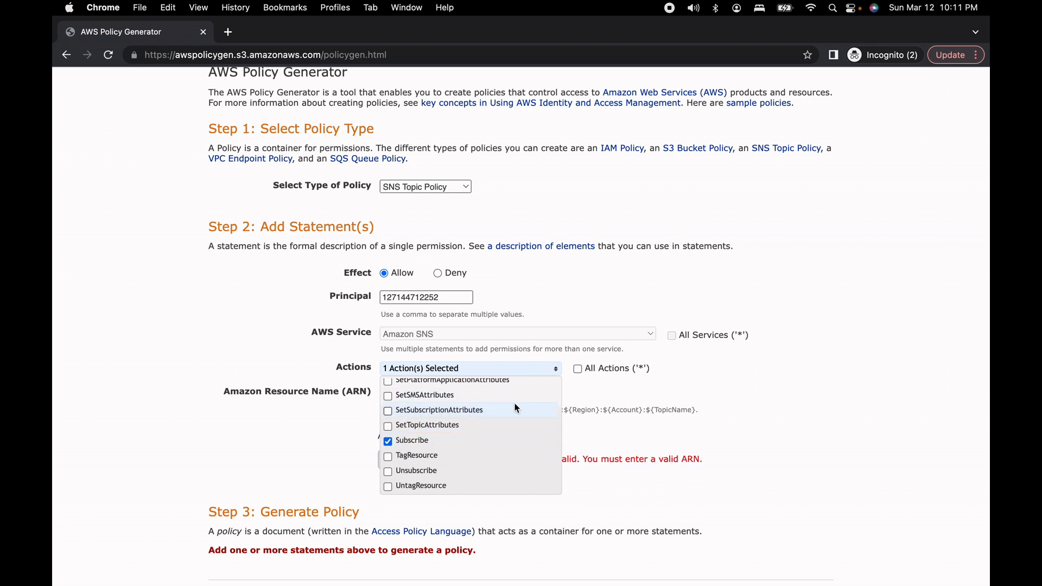
click(758, 388)
- Copy MyTestTopic's ARN from its details in the SNS console and paste it as the statement's Amazon Resource Name
click(461, 393)
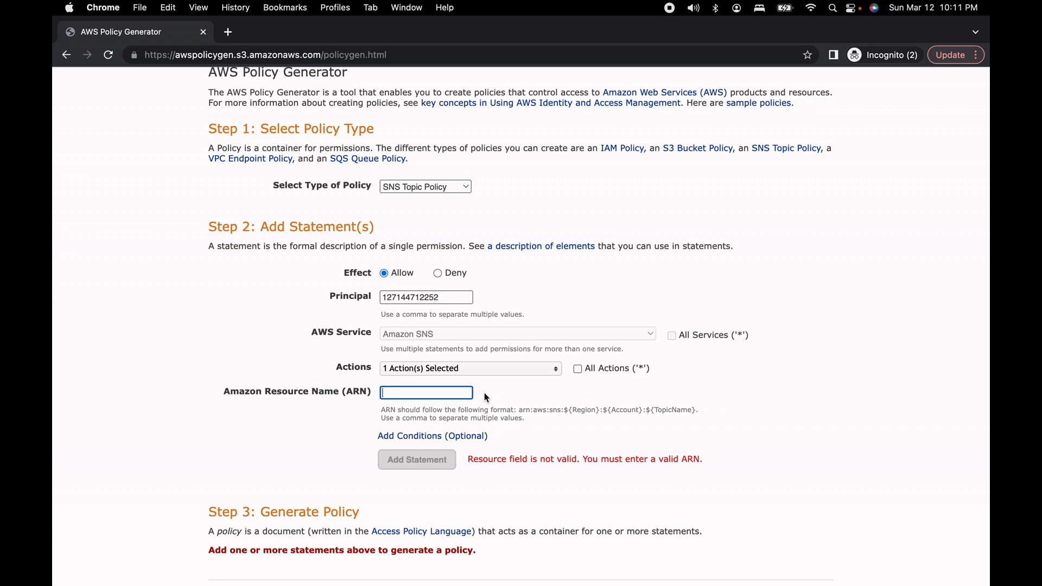
key(super+Tab)
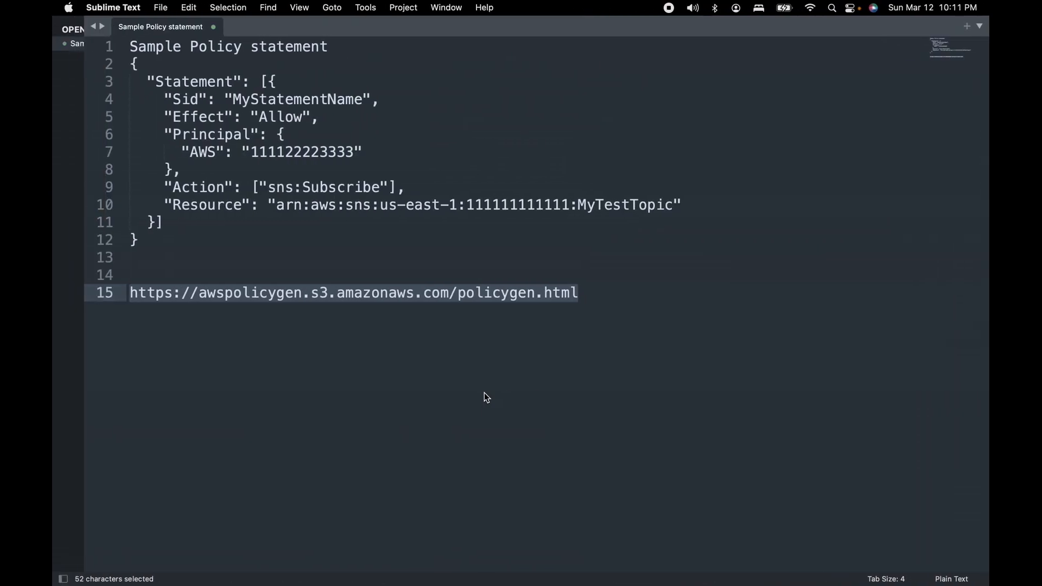
key(super+Tab)
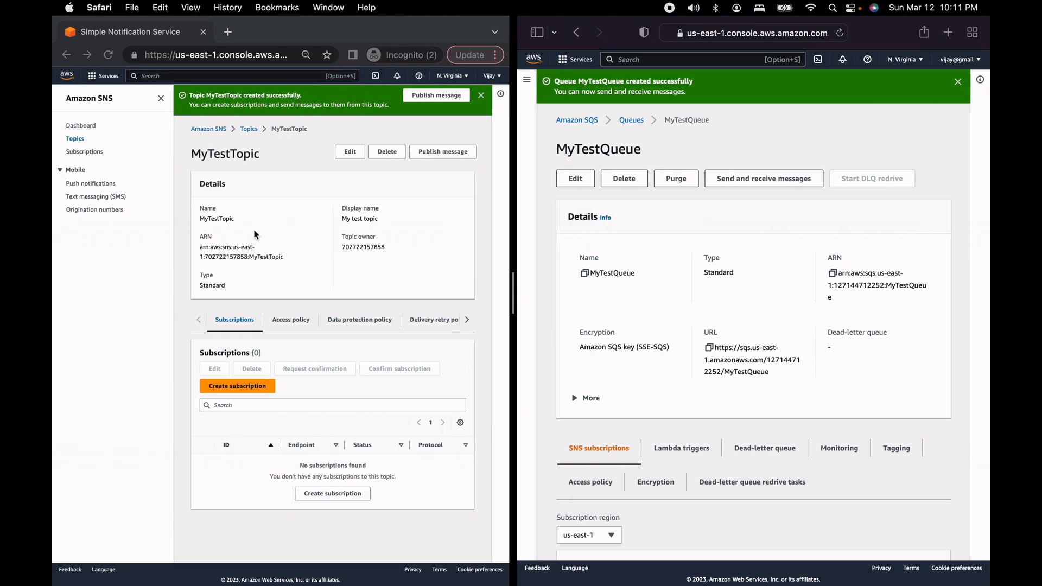
click(202, 247)
drag(203, 247, 283, 256)
key(super+c)
key(ctrl+Right)
key(ctrl+Right)
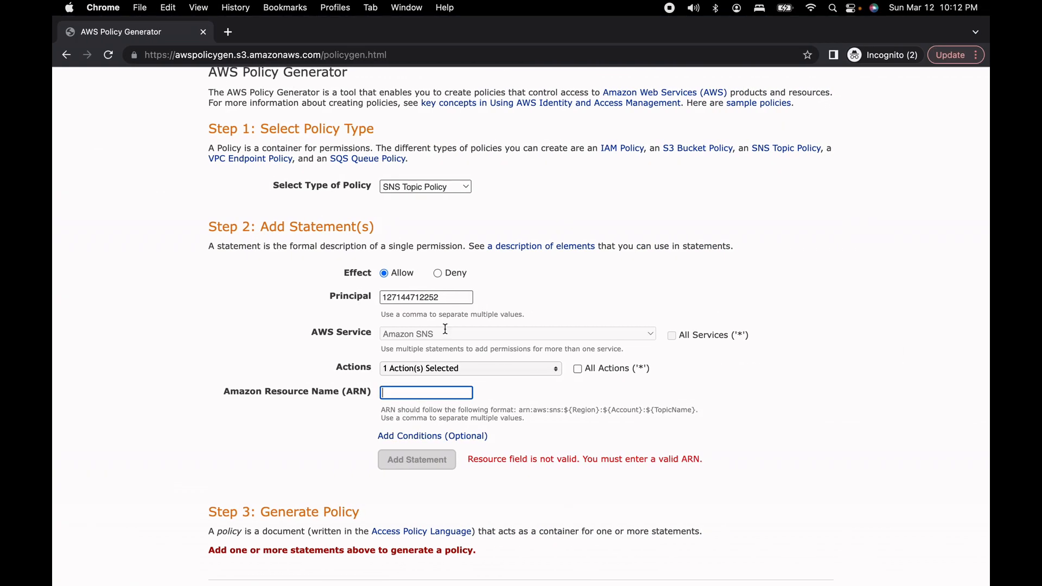
key(super+v)
- Add the configured statement and generate the policy document
click(437, 463)
scroll(488, 445, down, 4)
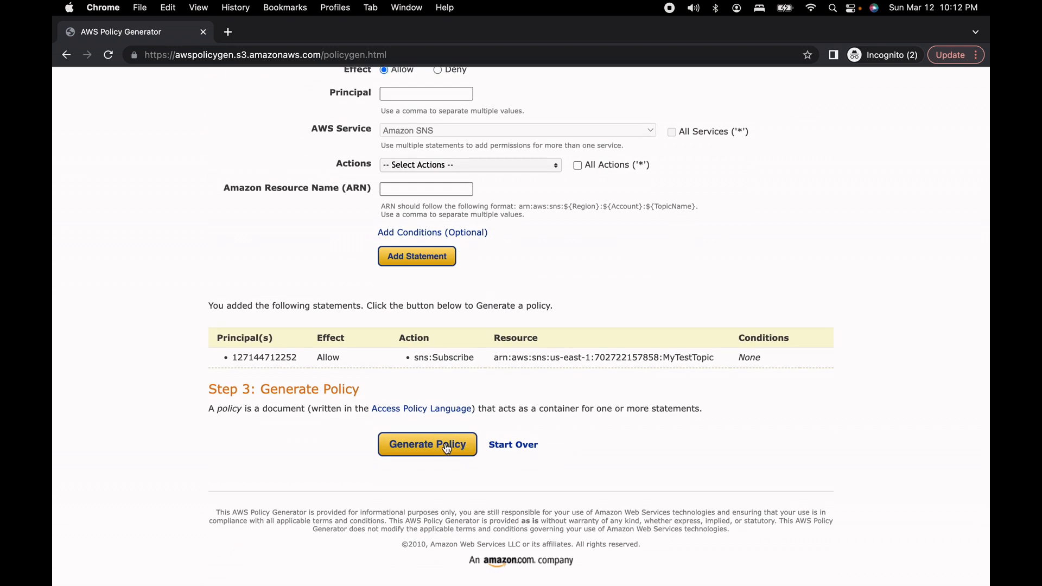
click(445, 445)
- Copy the generated policy JSON into Sublime Text below the policy generator URL and compare it with the sample policy
drag(280, 233, 333, 422)
key(super+c)
key(super+Tab)
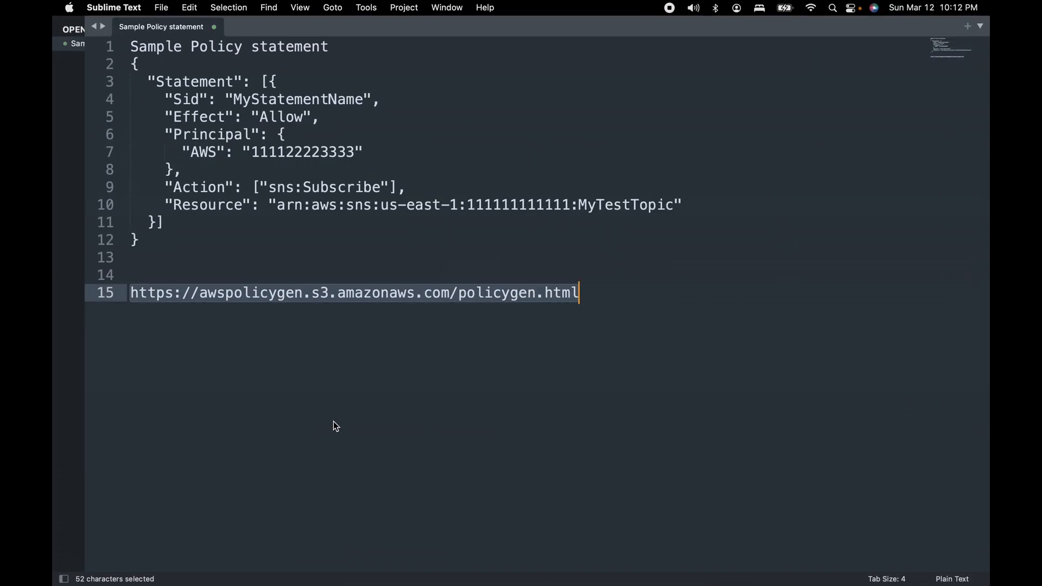
click(656, 293)
key(Return)
key(Return)
key(super+v)
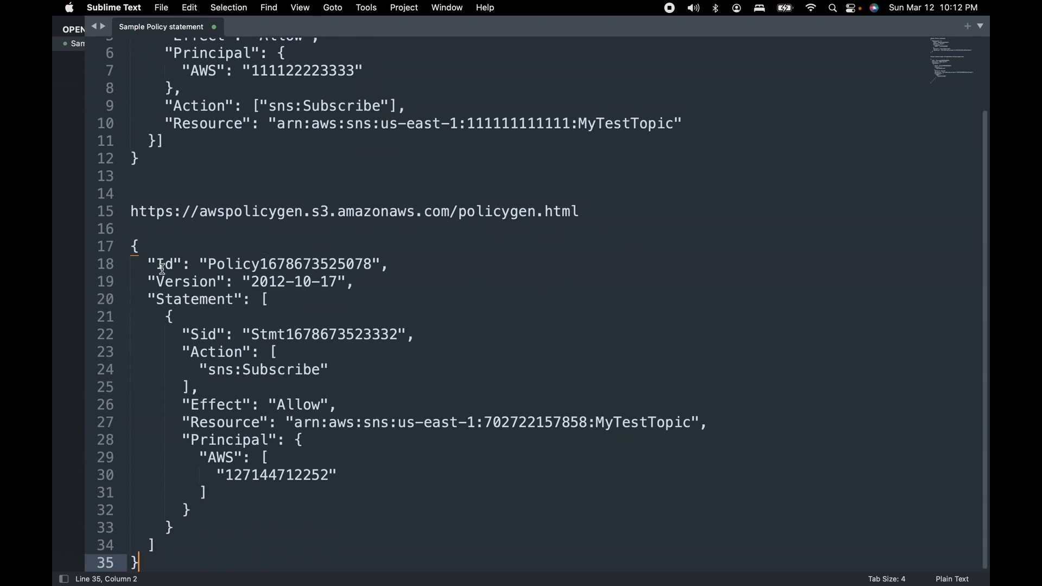
scroll(266, 285, up, 3)
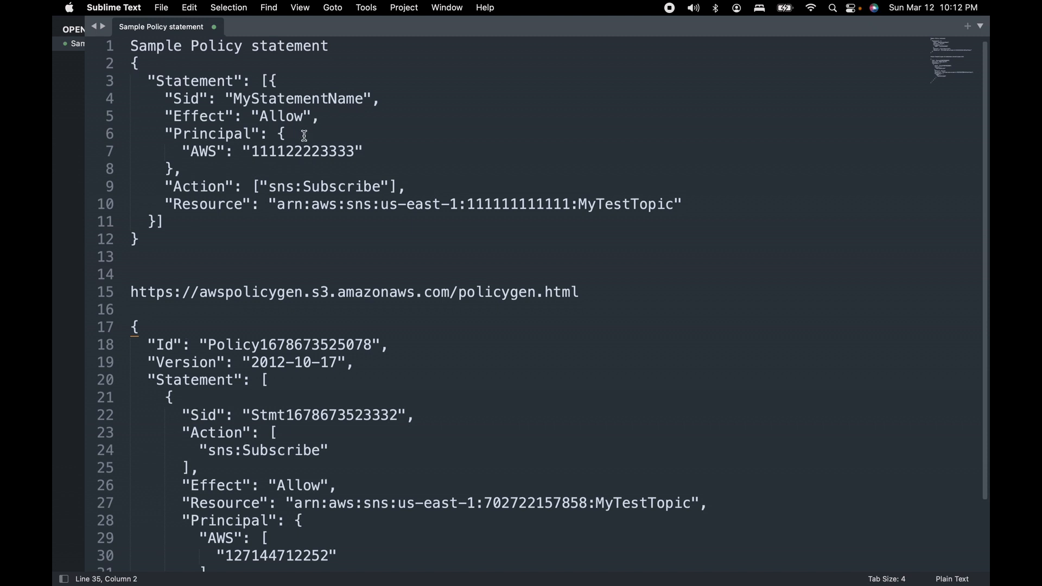
scroll(305, 136, down, 3)
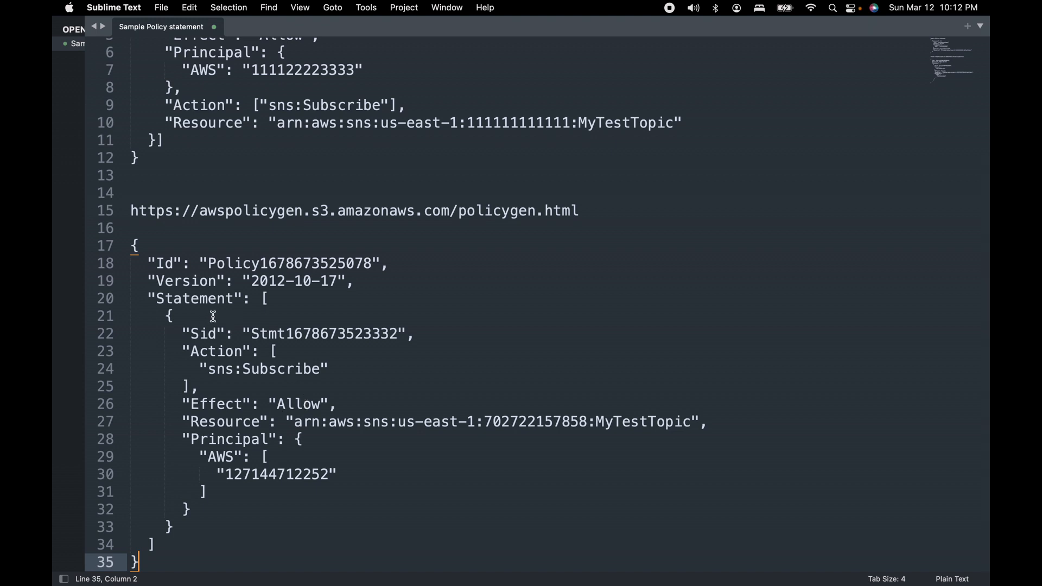
- Switch to the SNS console in Chrome, open MyTestTopic for editing and expand its access policy JSON
key(ctrl+Left)
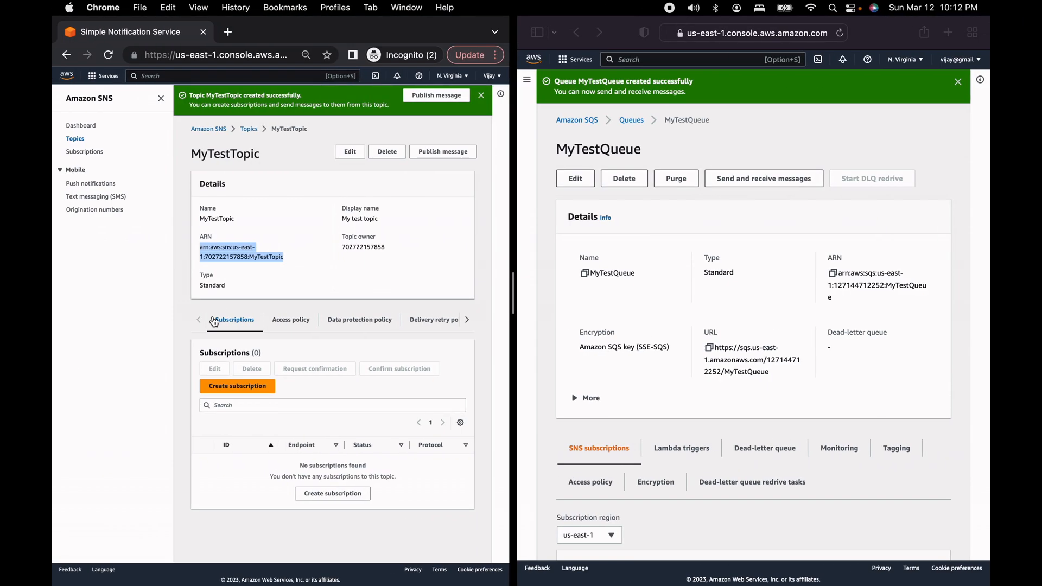
click(291, 158)
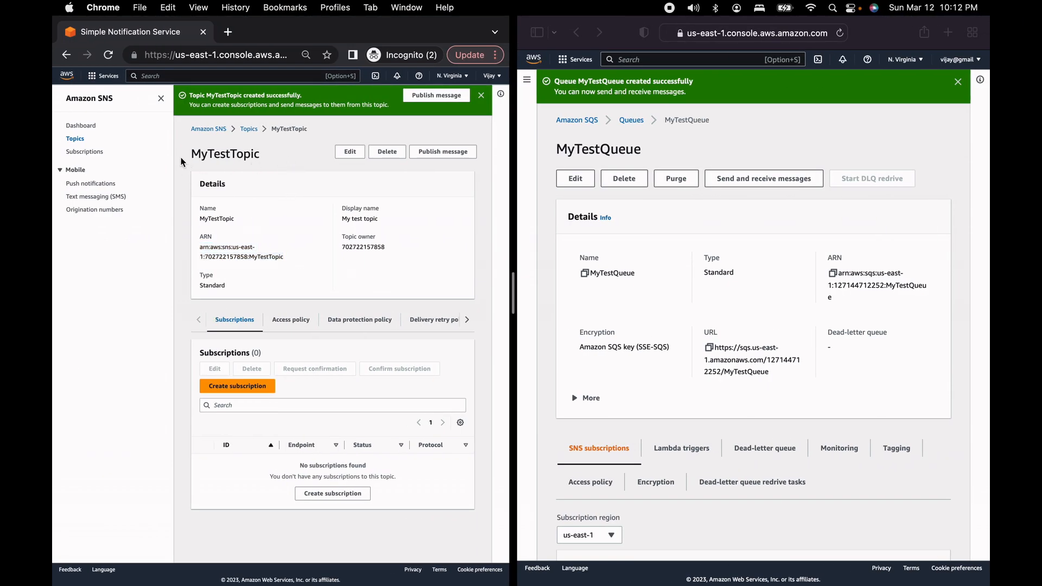
click(355, 155)
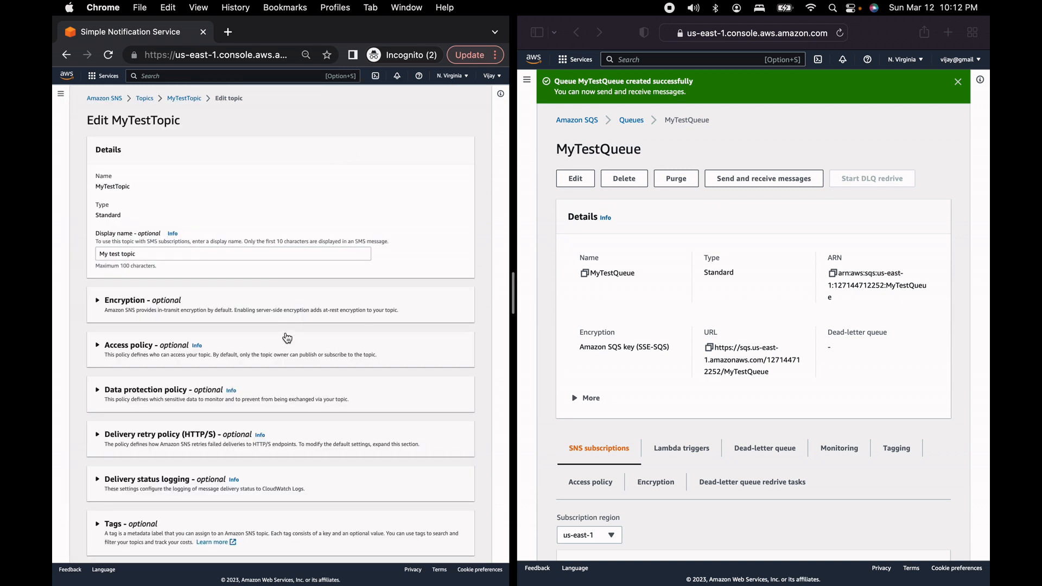
click(126, 350)
scroll(290, 376, down, 3)
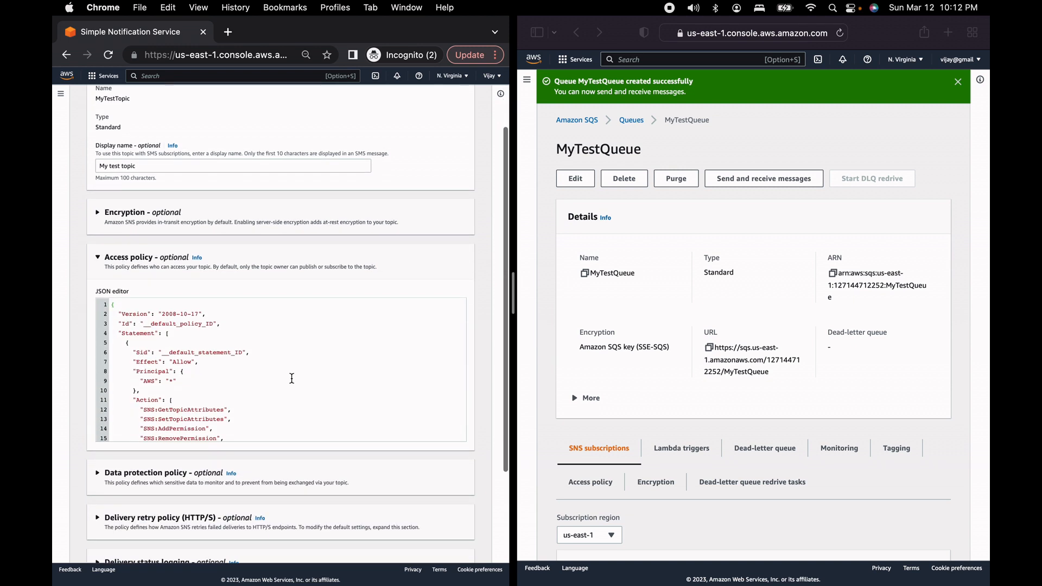
- Review the default access policy and add a comma and a new line after the default statement's closing brace
scroll(265, 368, down, 2)
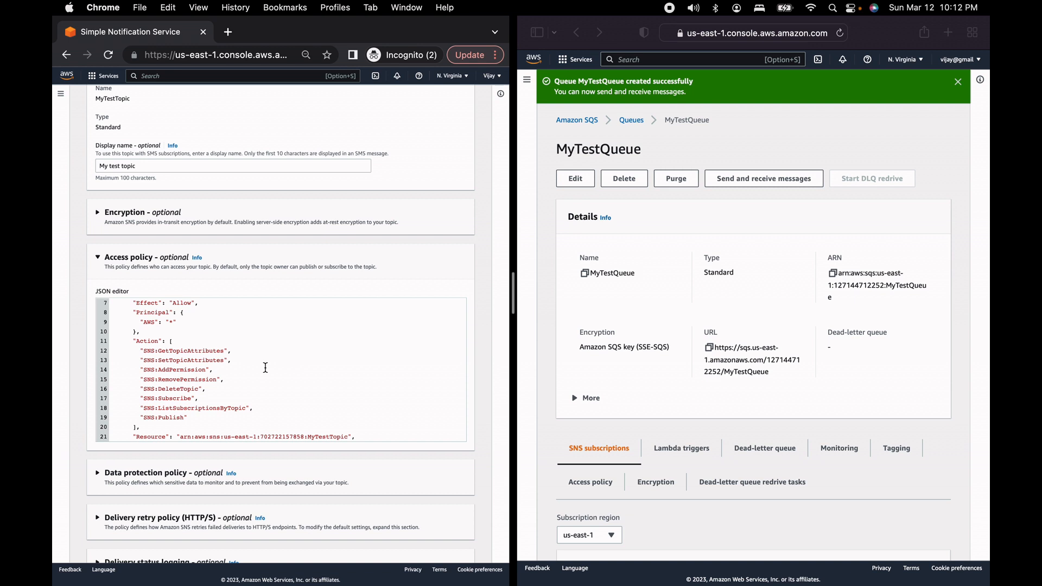
scroll(265, 368, down, 1)
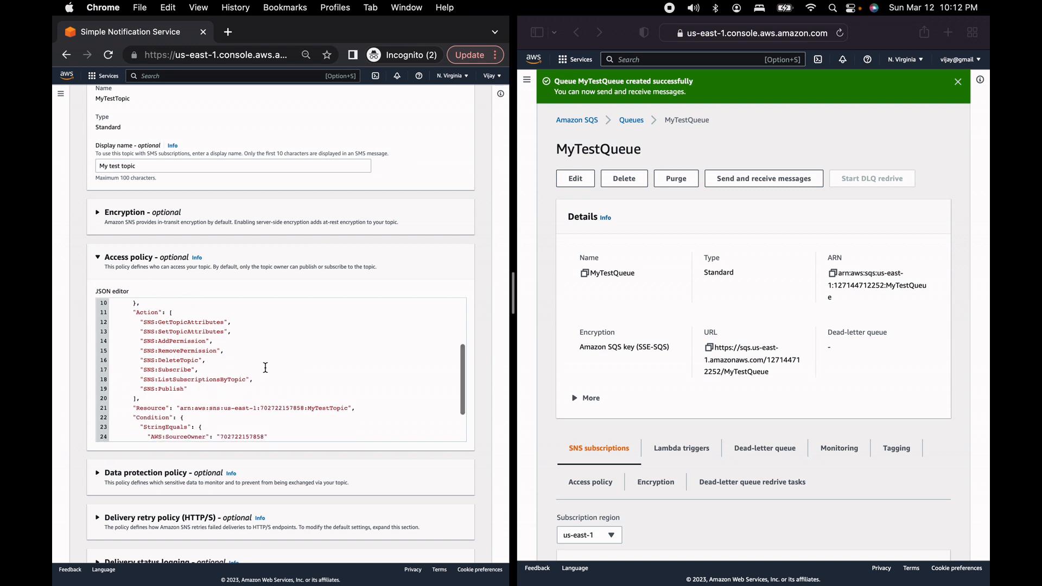
scroll(239, 354, down, 1)
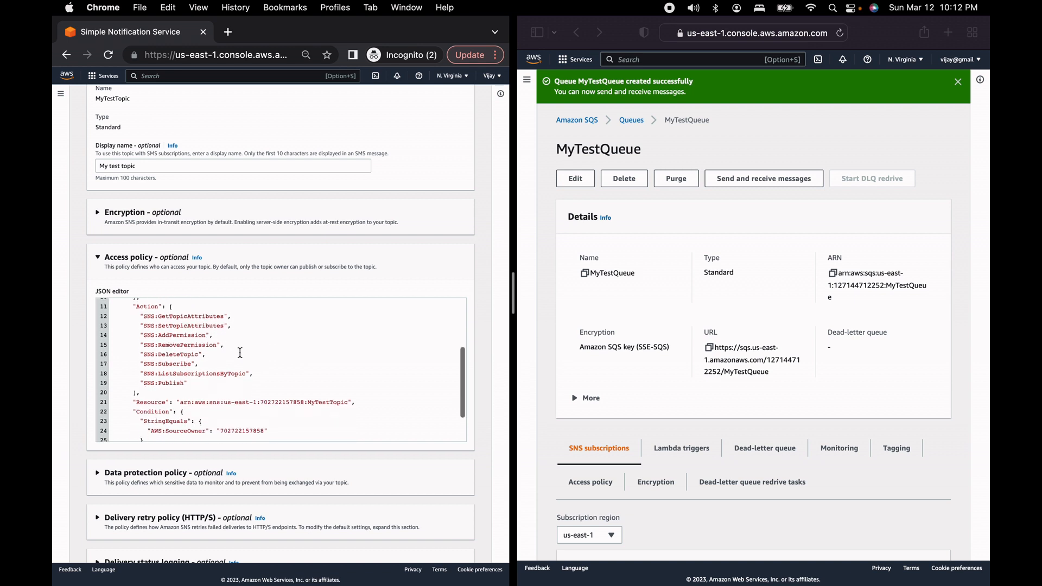
click(239, 430)
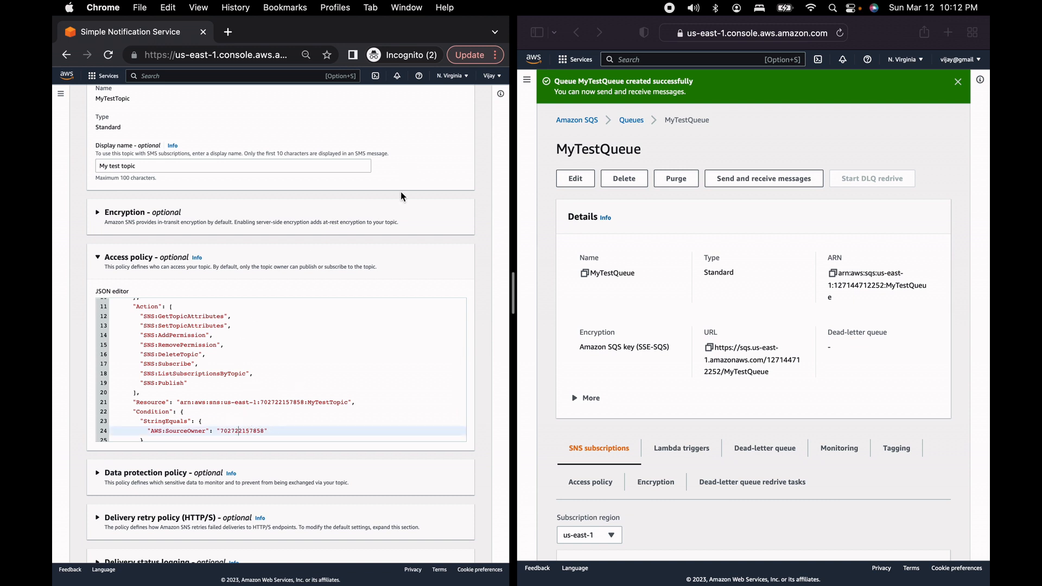
scroll(275, 369, down, 2)
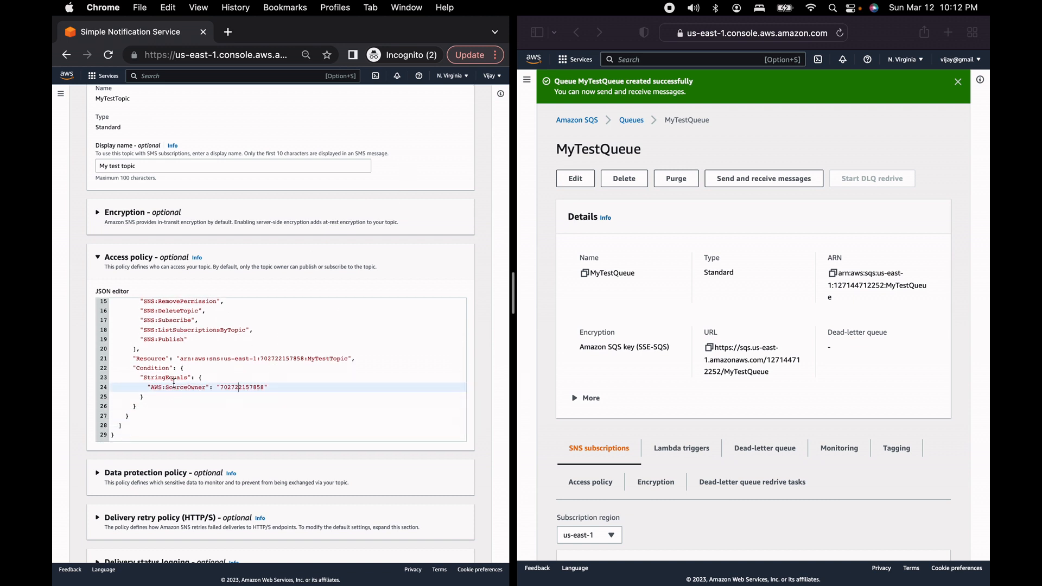
scroll(173, 383, up, 5)
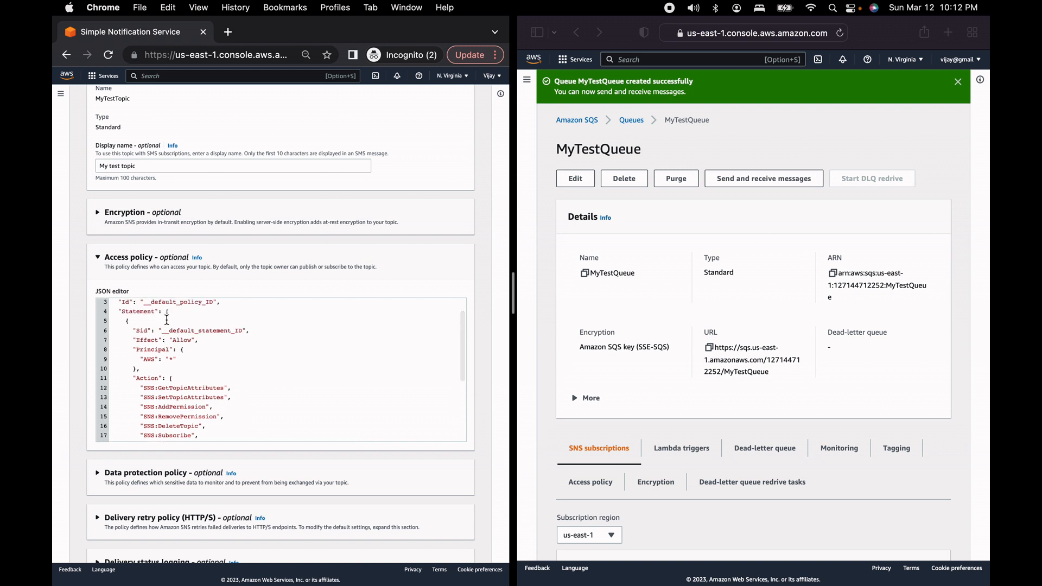
click(132, 321)
scroll(267, 347, down, 5)
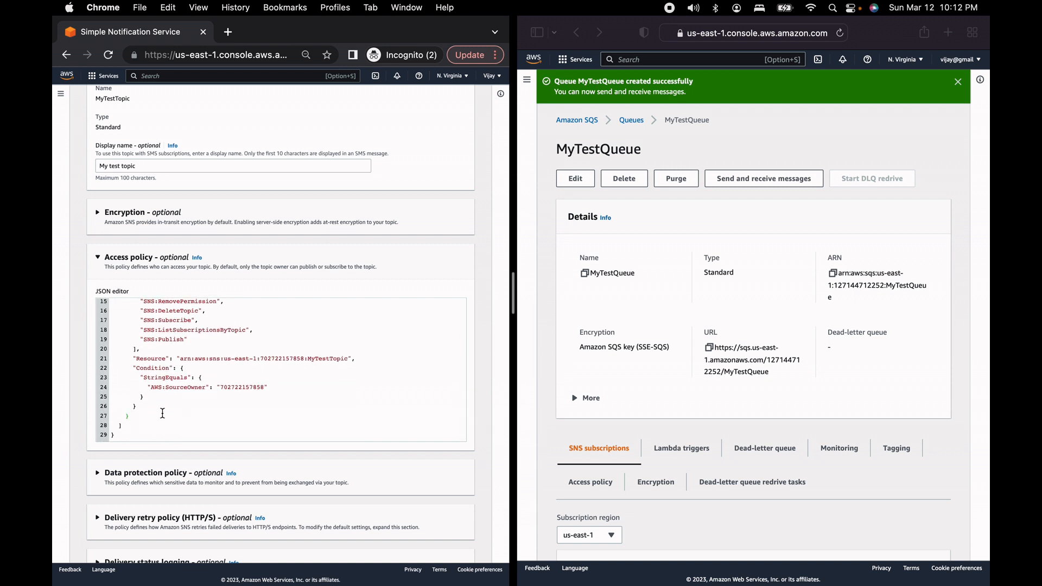
click(133, 415)
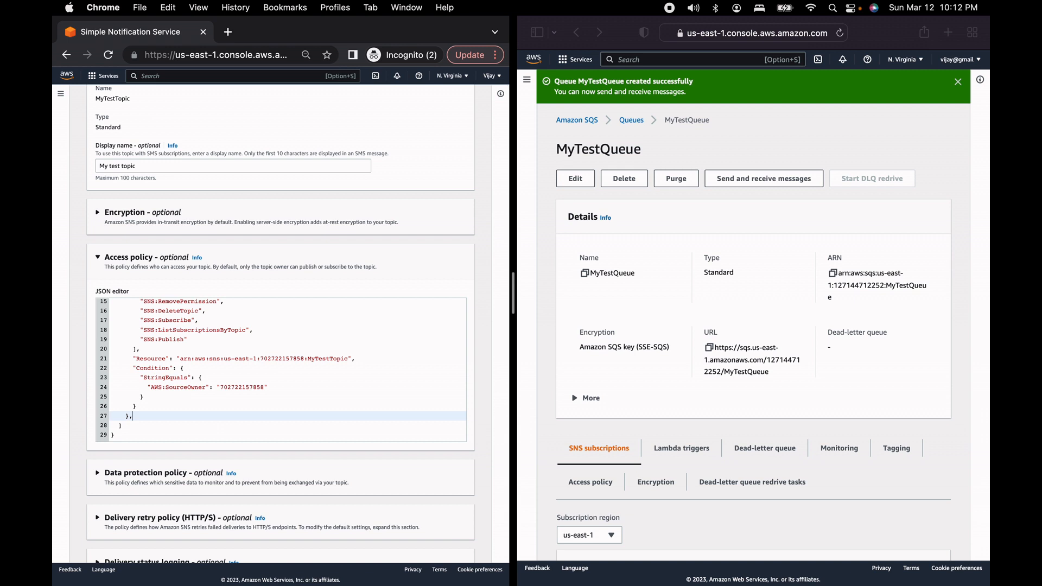
- Copy the generated statement block from Sublime Text and paste it after the default statement in MyTestTopic's access policy
key(ctrl+Right)
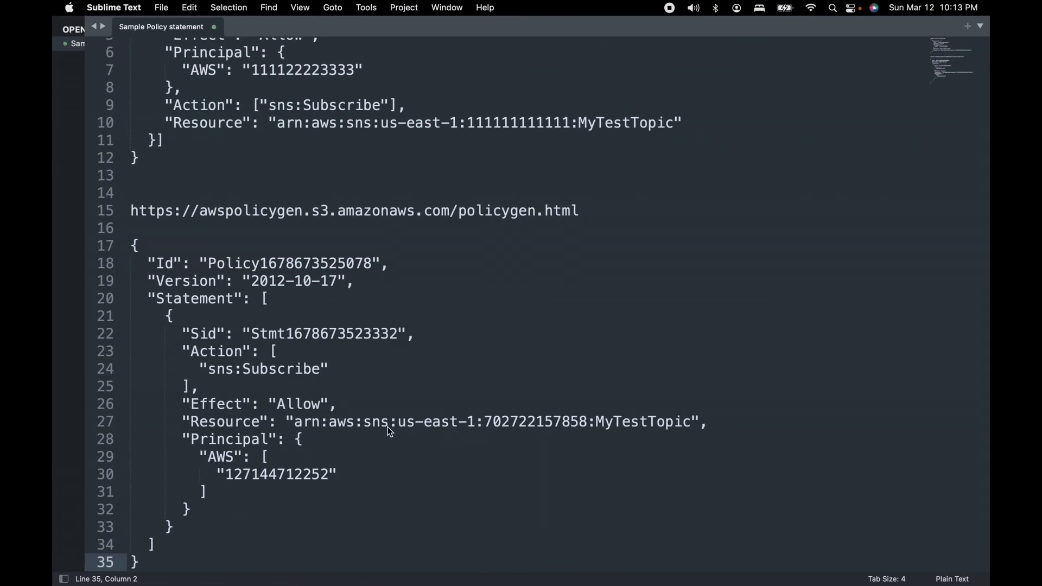
drag(164, 316, 173, 526)
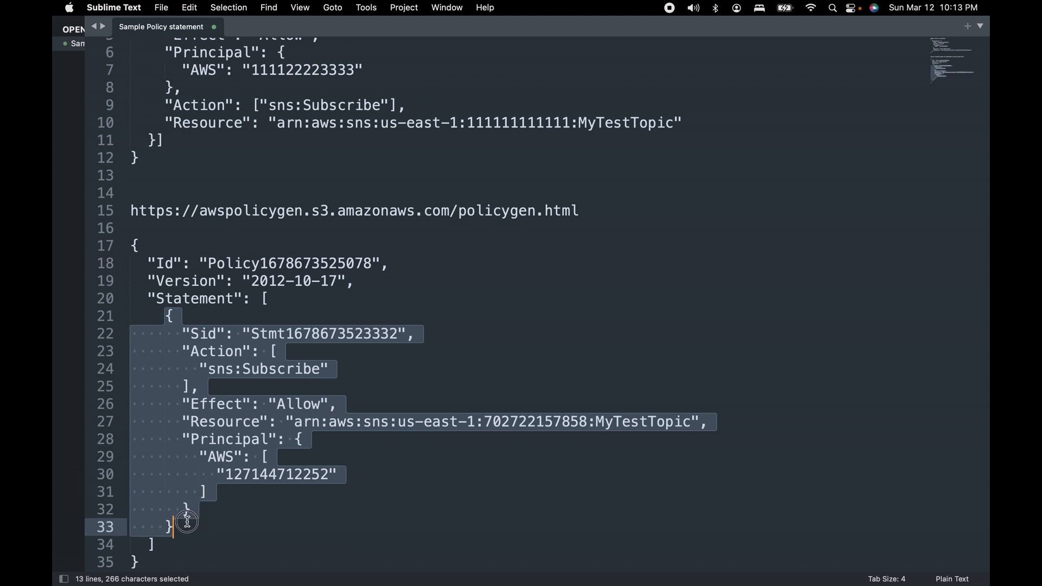
key(super+c)
key(super+Tab)
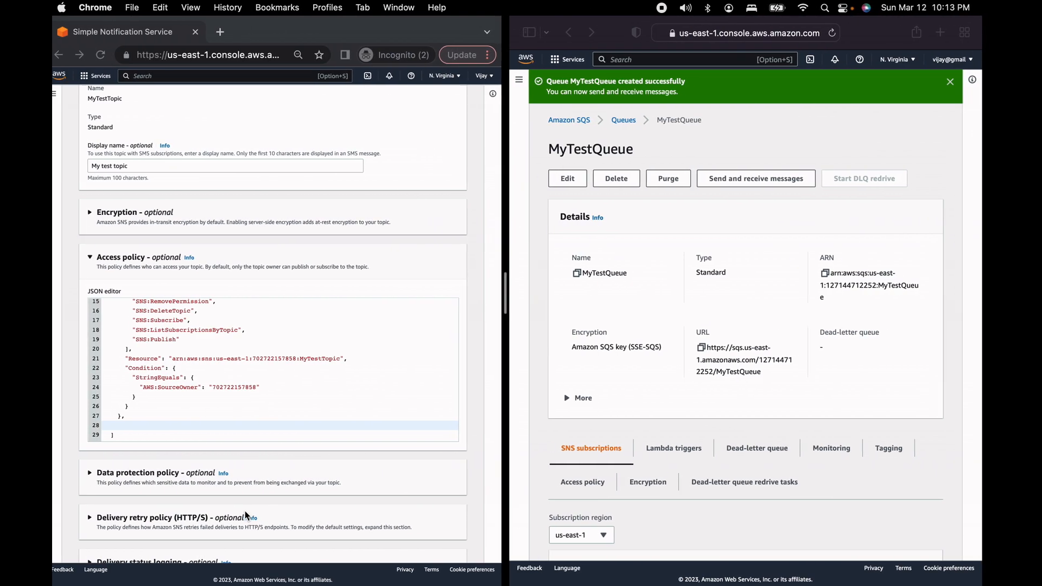
key(super+v)
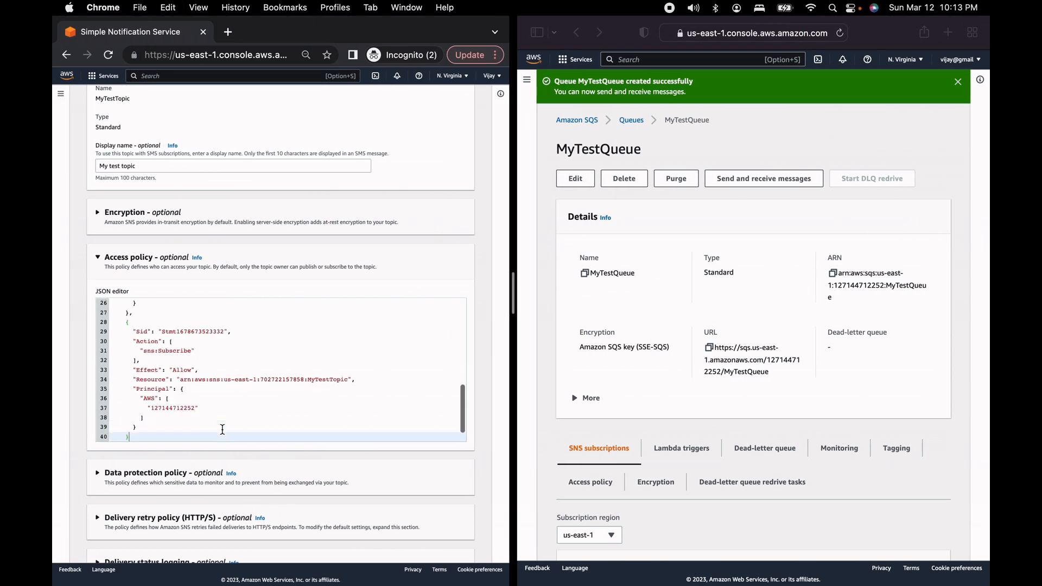
scroll(281, 380, down, 2)
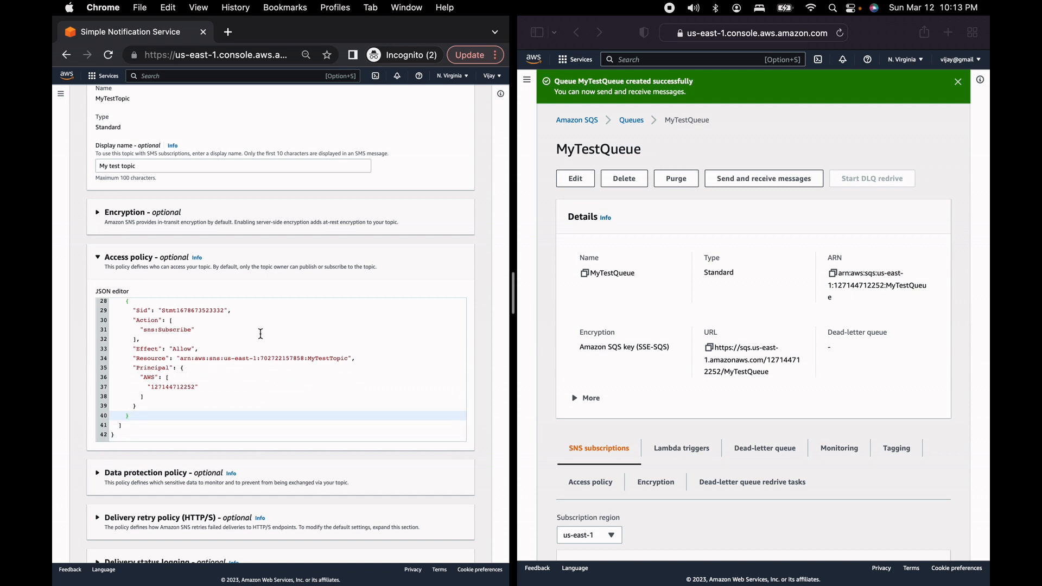
- Replace the Sid of the pasted subscribe statement with AccountB
scroll(227, 316, up, 2)
double_click(198, 338)
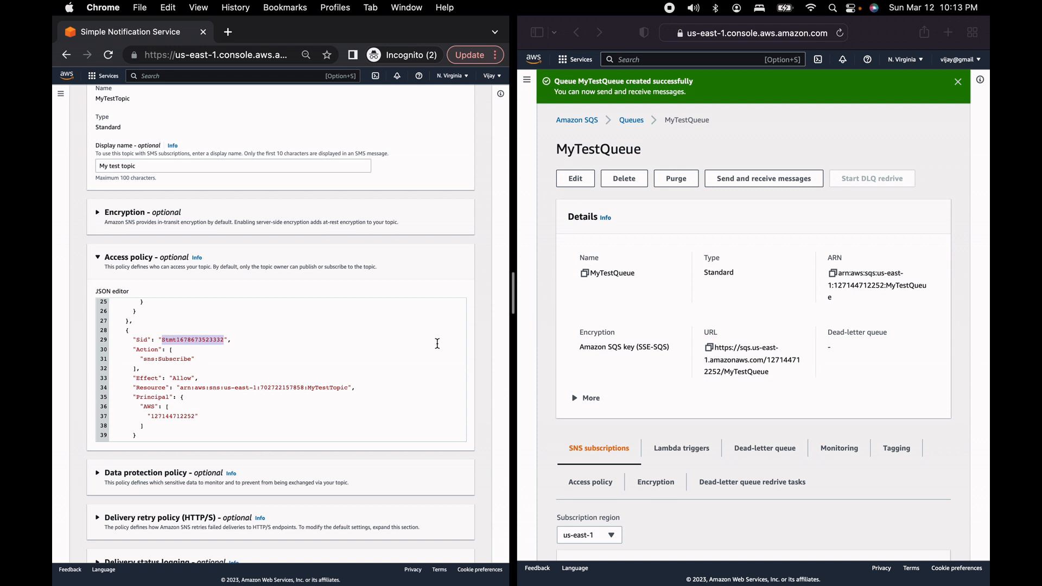
text(AccountB)
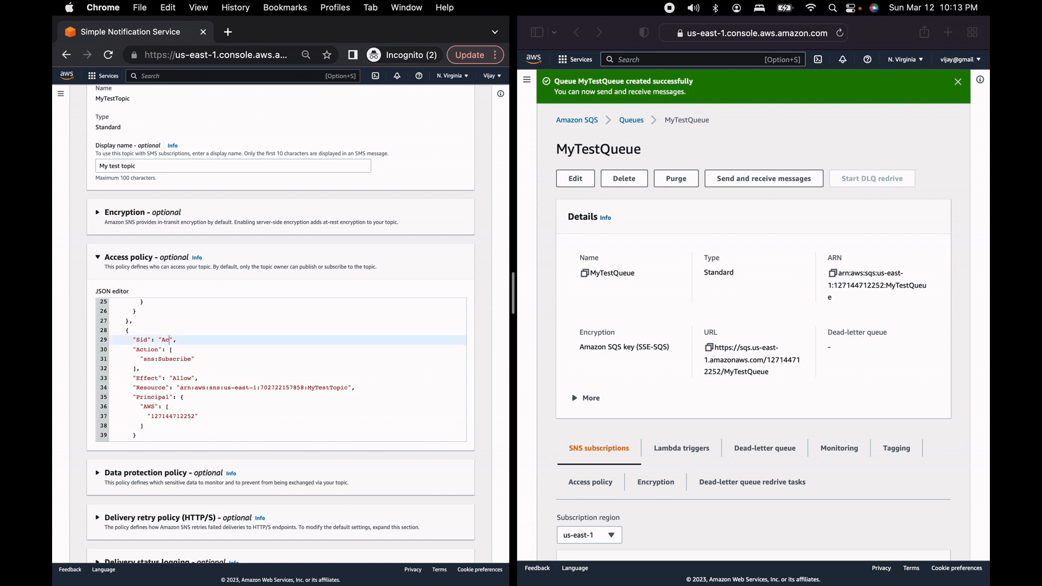
- Complete the new statement's Sid as AccountBPermission and check its Subscribe action, topic resource and AWS account principal
text(Permission)
double_click(169, 359)
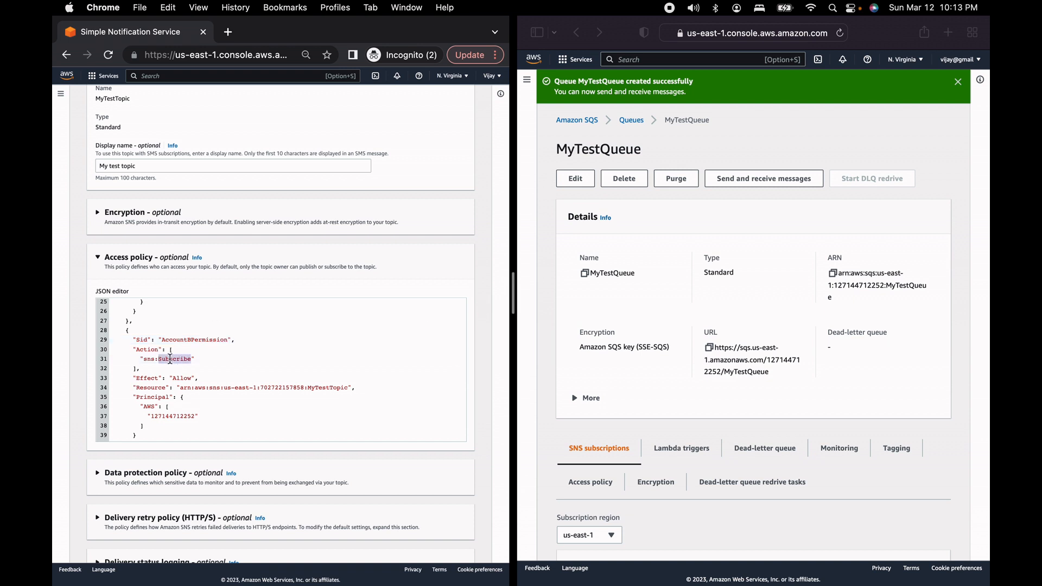
double_click(150, 387)
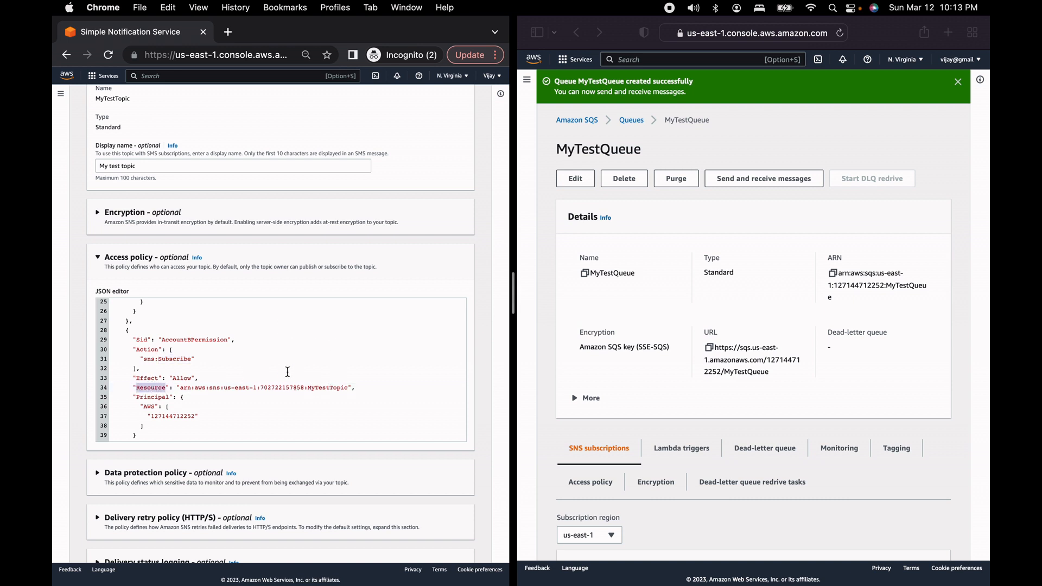
double_click(180, 415)
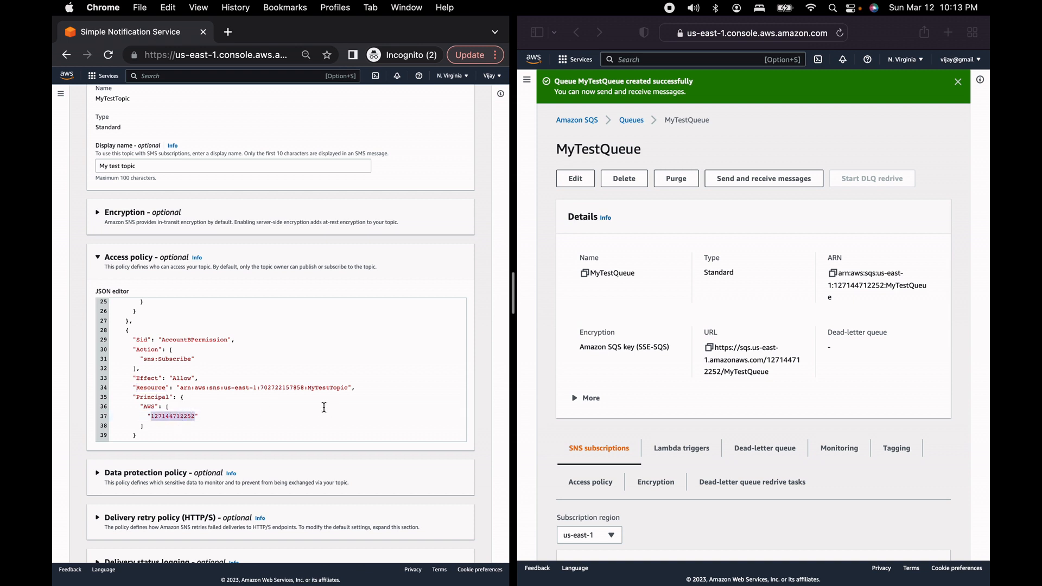
double_click(180, 413)
double_click(176, 359)
double_click(325, 387)
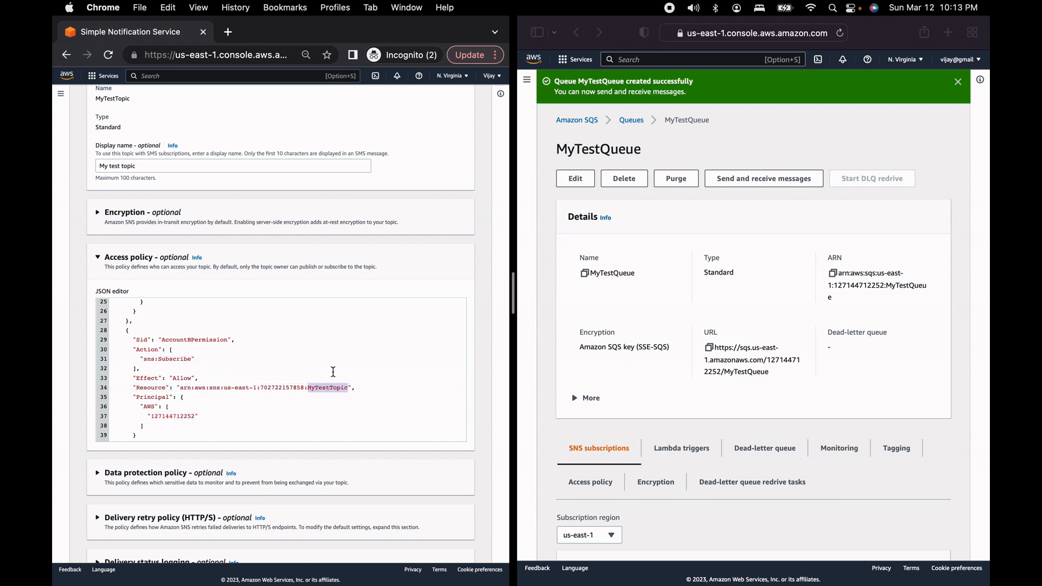
- Save the changes to MyTestTopic with the updated access policy
scroll(332, 373, down, 2)
scroll(333, 371, down, 5)
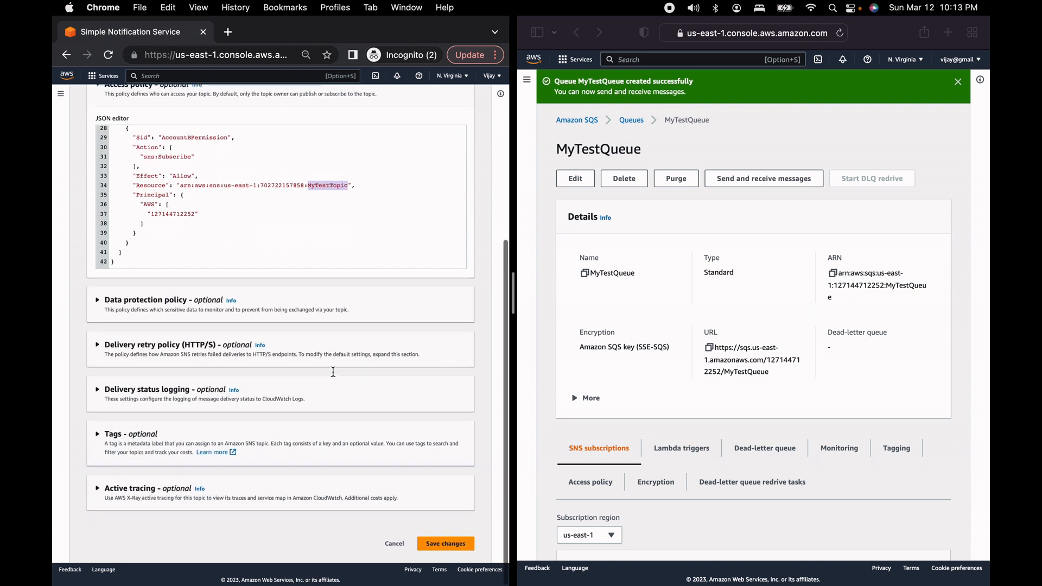
click(445, 548)
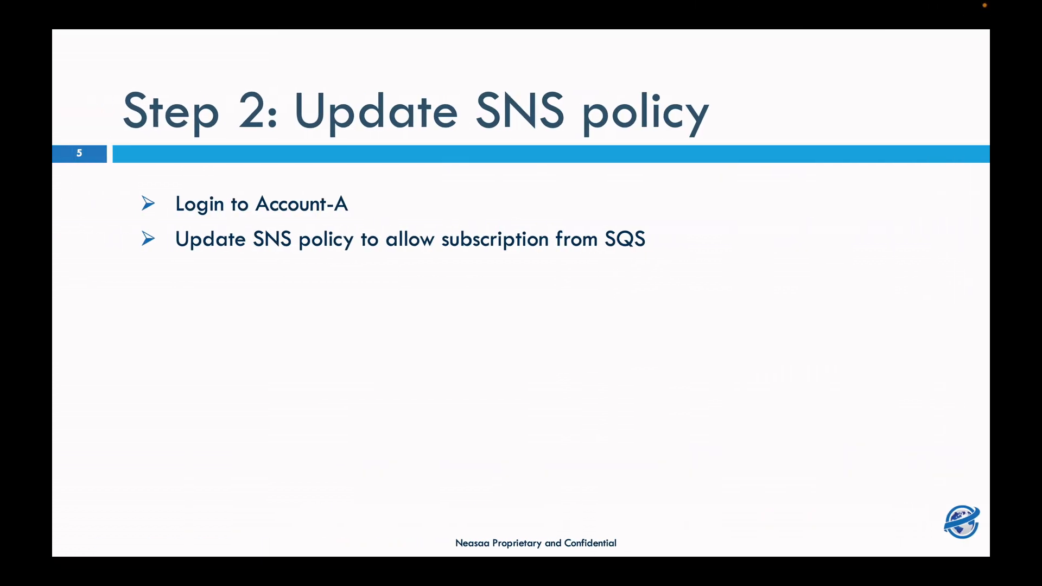
key(Right)
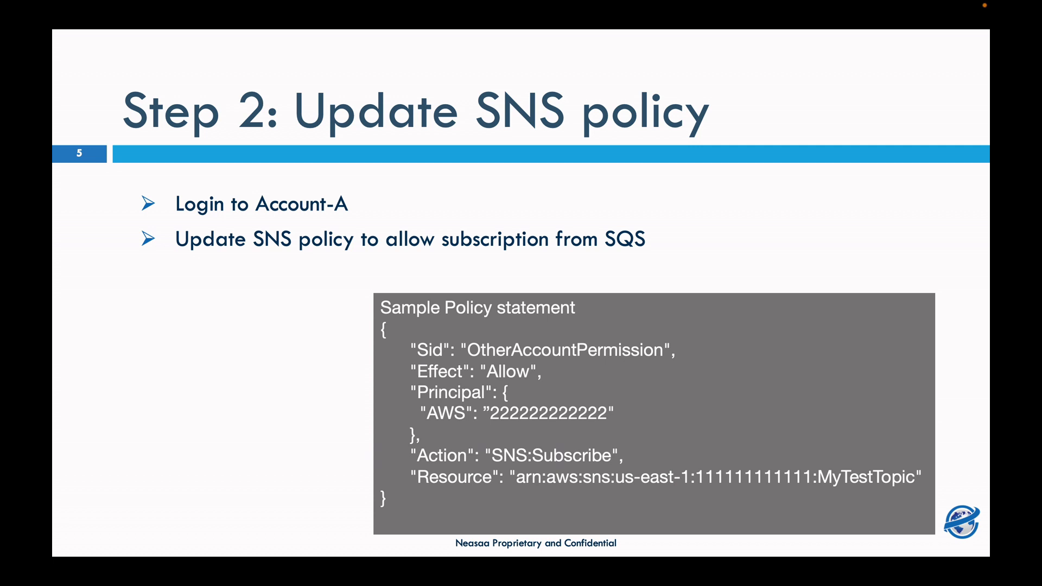
key(Right)
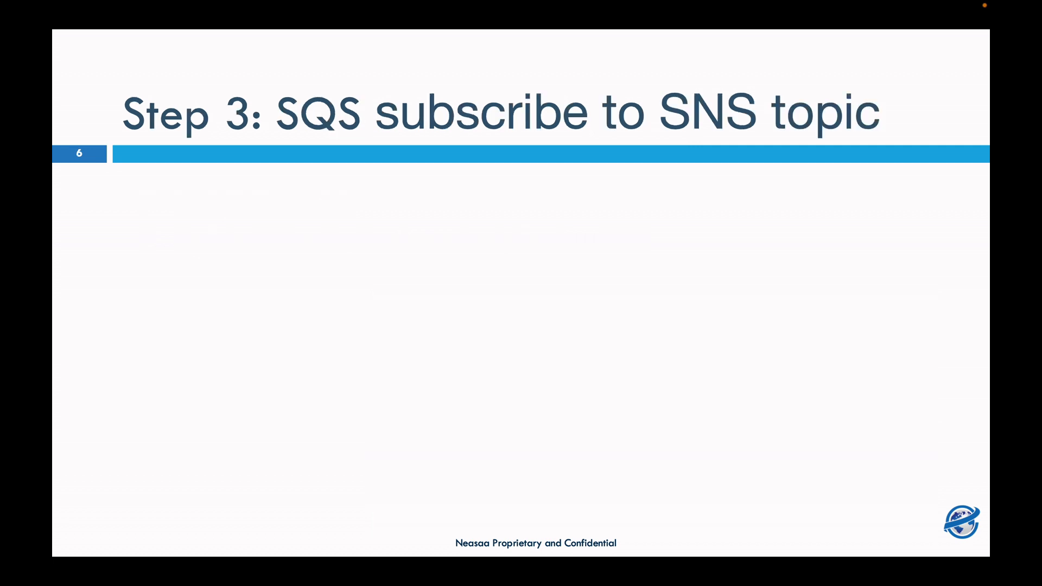